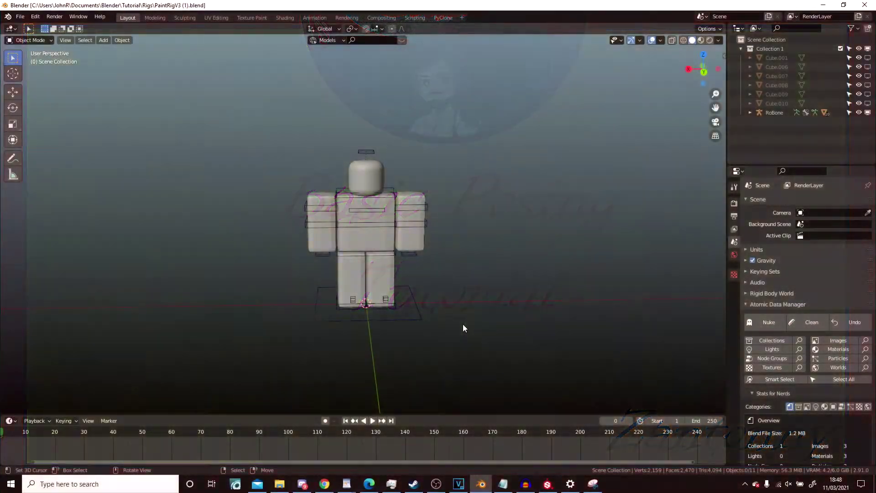
pyautogui.scroll(-3, 510, 297)
pyautogui.scroll(3, 510, 296)
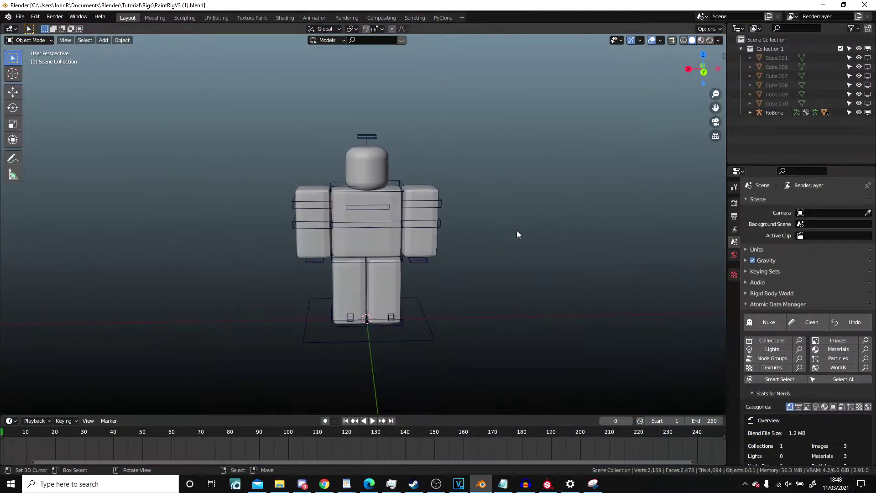
pyautogui.scroll(1, 518, 260)
# Step: Orbit around the character while trying selections on the head and RoBone rig
pyautogui.moveTo(522, 278)
pyautogui.mouseDown(button='middle')
pyautogui.moveTo(401, 327)
pyautogui.moveTo(460, 308)
pyautogui.mouseUp(button='middle')
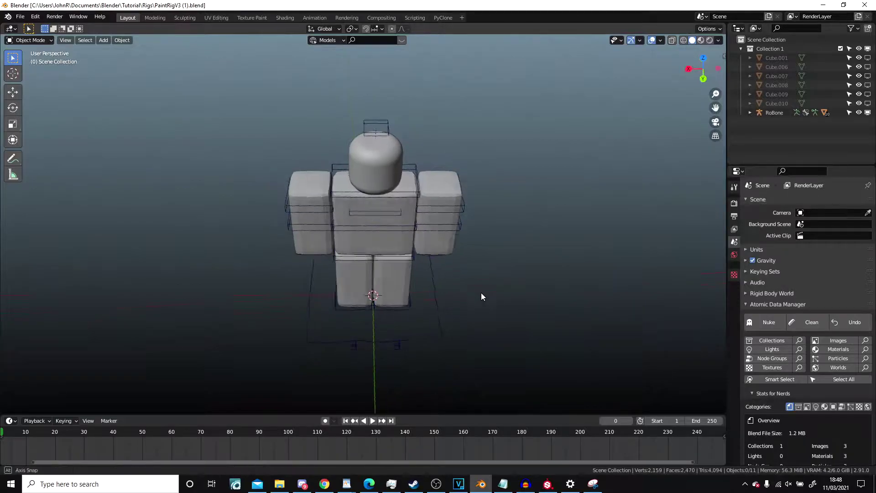
pyautogui.moveTo(460, 309)
pyautogui.mouseDown(button='middle')
pyautogui.moveTo(354, 262)
pyautogui.moveTo(447, 291)
pyautogui.moveTo(521, 287)
pyautogui.moveTo(511, 231)
pyautogui.moveTo(463, 217)
pyautogui.mouseUp(button='middle')
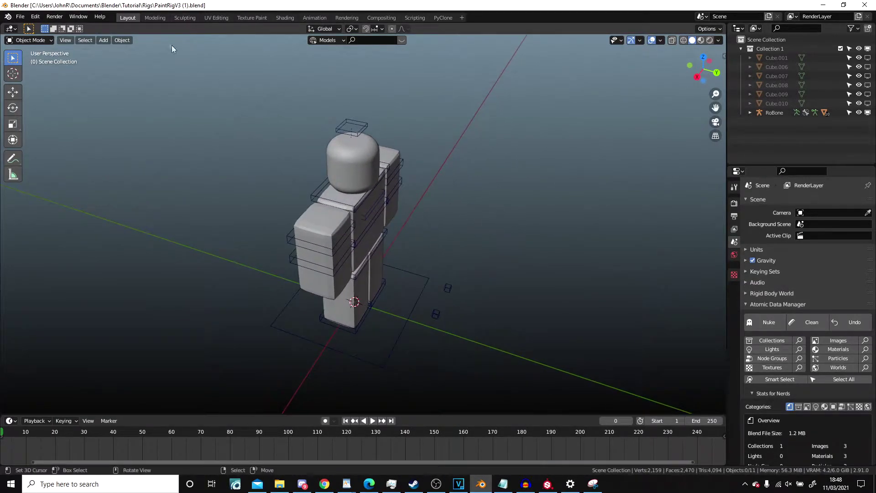
pyautogui.moveTo(518, 153)
pyautogui.mouseDown(button='middle')
pyautogui.moveTo(501, 176)
pyautogui.moveTo(494, 273)
pyautogui.moveTo(489, 243)
pyautogui.moveTo(528, 235)
pyautogui.moveTo(406, 102)
pyautogui.moveTo(361, 147)
pyautogui.moveTo(441, 171)
pyautogui.moveTo(312, 118)
pyautogui.mouseUp(button='middle')
pyautogui.click(384, 112)
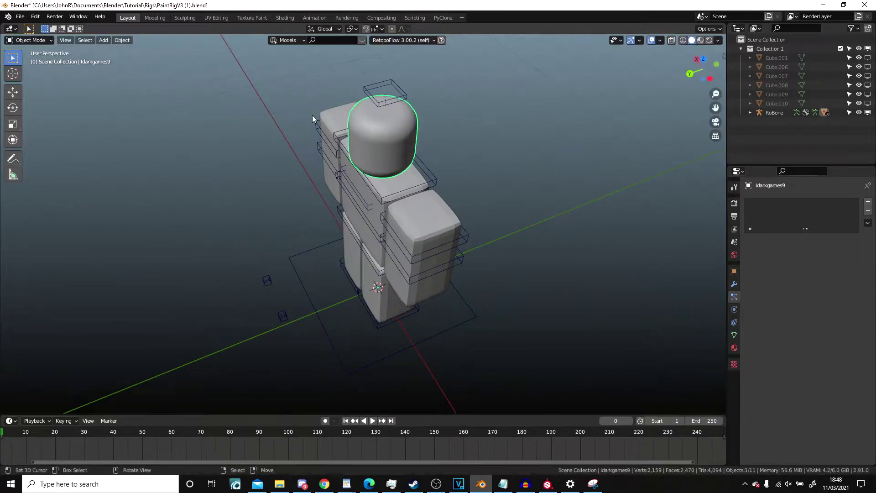
pyautogui.click(438, 226)
pyautogui.moveTo(438, 225)
pyautogui.mouseDown(button='middle')
pyautogui.moveTo(477, 277)
pyautogui.moveTo(543, 236)
pyautogui.moveTo(571, 250)
pyautogui.mouseUp(button='middle')
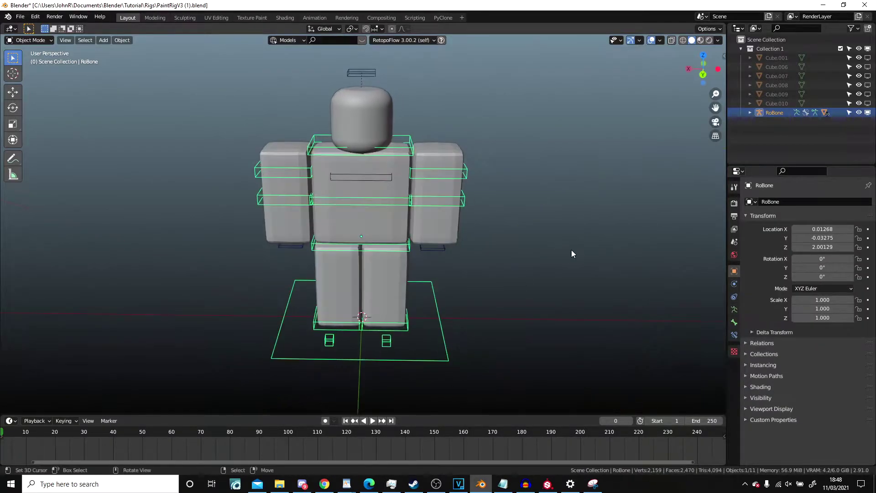
pyautogui.scroll(-1, 467, 241)
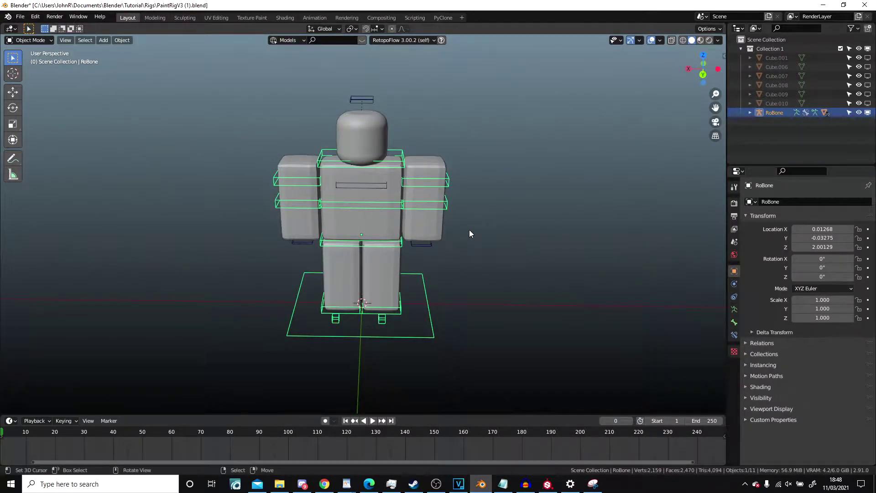
pyautogui.scroll(1, 470, 233)
pyautogui.scroll(1, 470, 226)
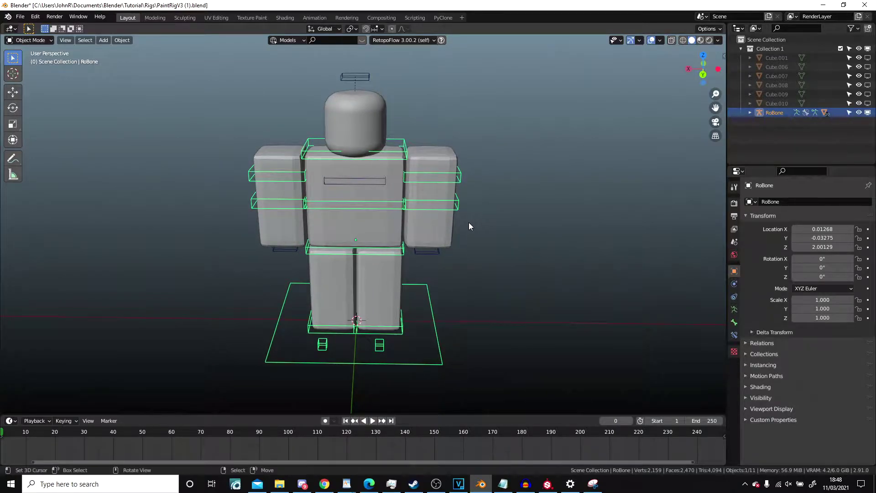
pyautogui.click(535, 231)
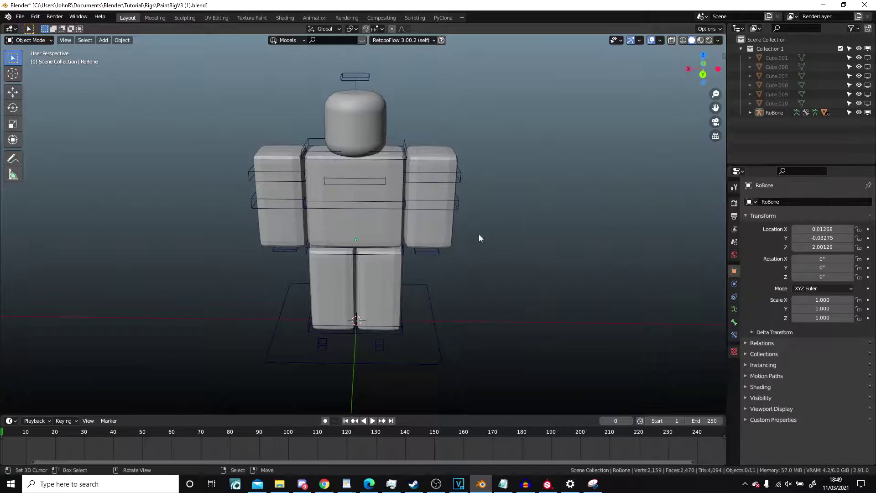
pyautogui.moveTo(544, 216); pyautogui.dragTo(248, 217, button='middle')
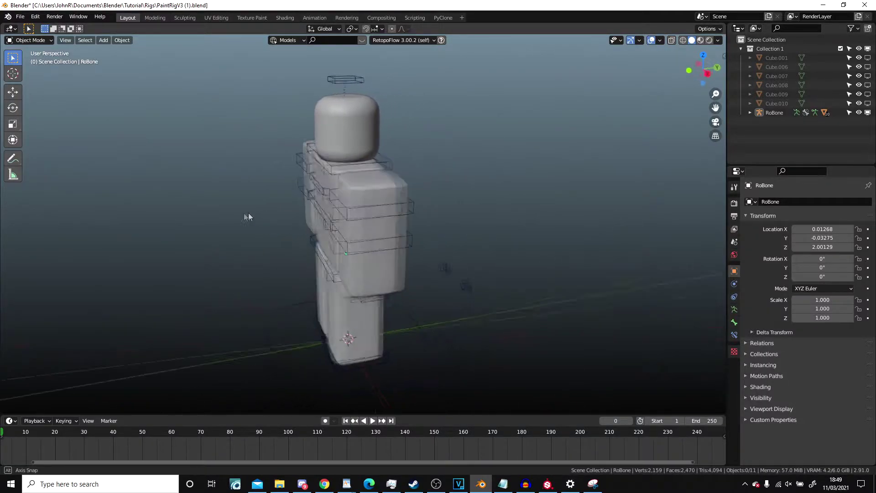
pyautogui.moveTo(248, 217); pyautogui.dragTo(143, 227, button='middle')
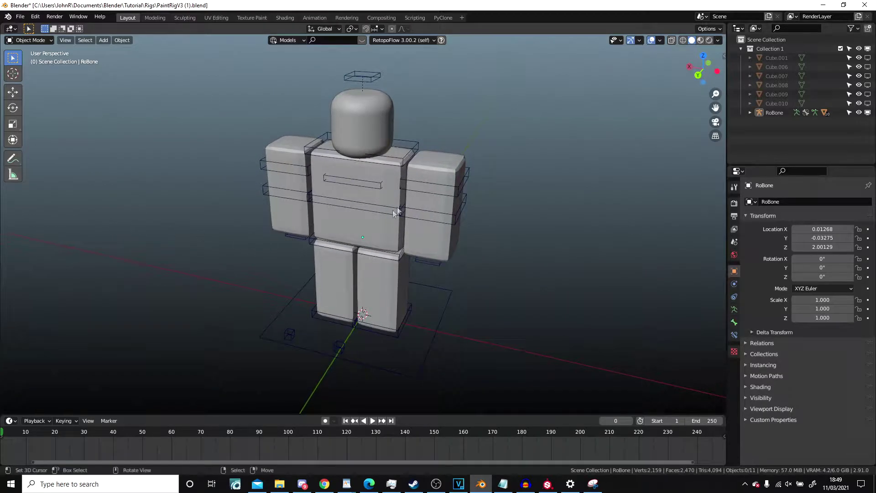
# Step: Select the RoBone armature and bring up the interaction mode list
pyautogui.click(406, 211)
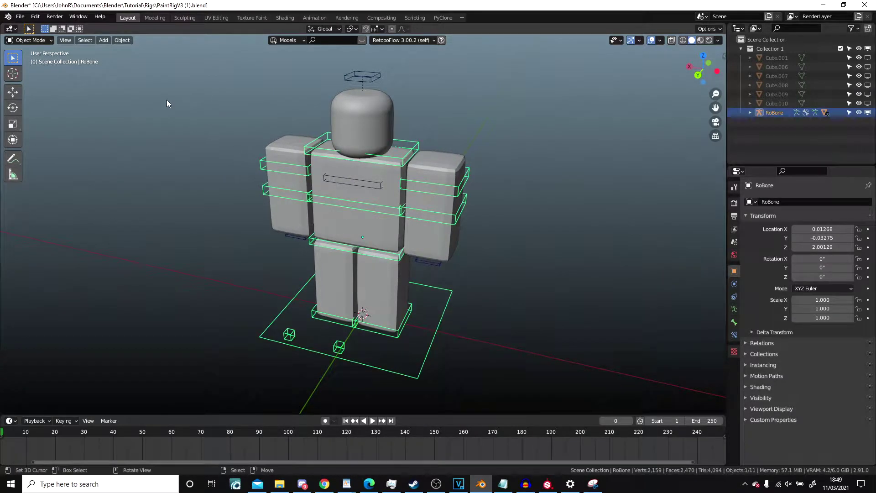
pyautogui.scroll(-1, 253, 183)
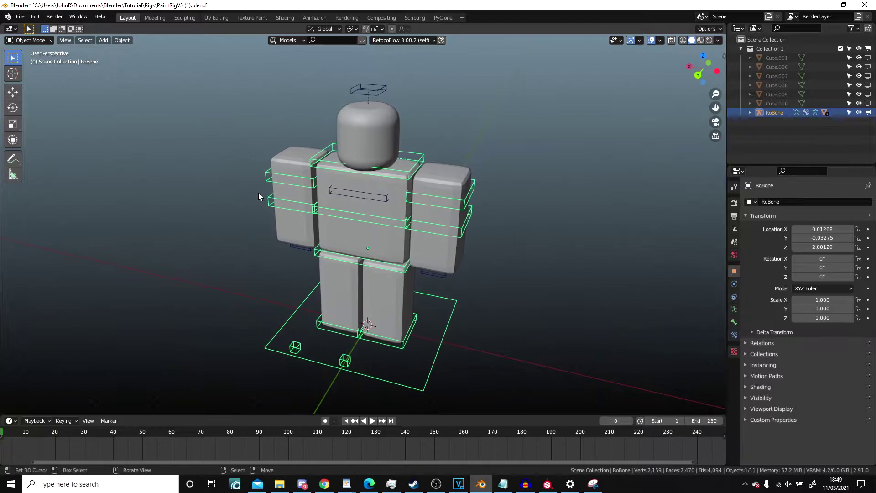
pyautogui.scroll(3, 258, 192)
pyautogui.scroll(-1, 268, 226)
pyautogui.scroll(-1, 288, 274)
pyautogui.click(306, 316)
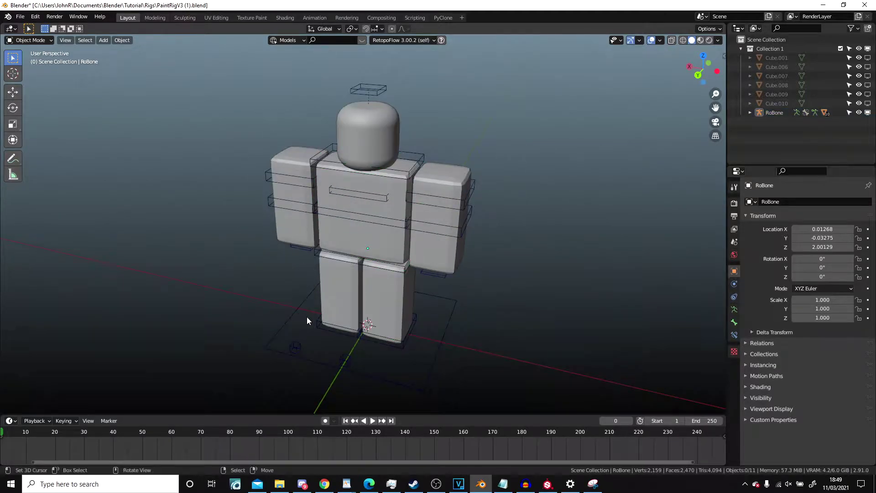
pyautogui.click(296, 316)
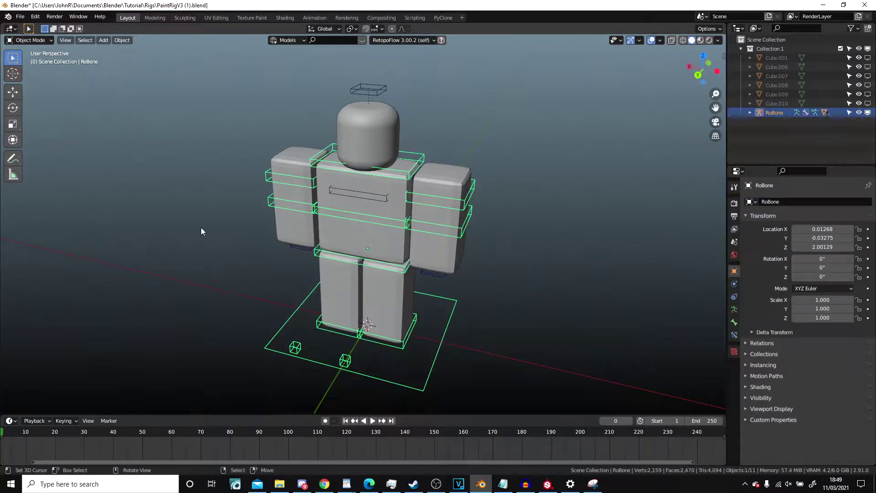
pyautogui.click(527, 319)
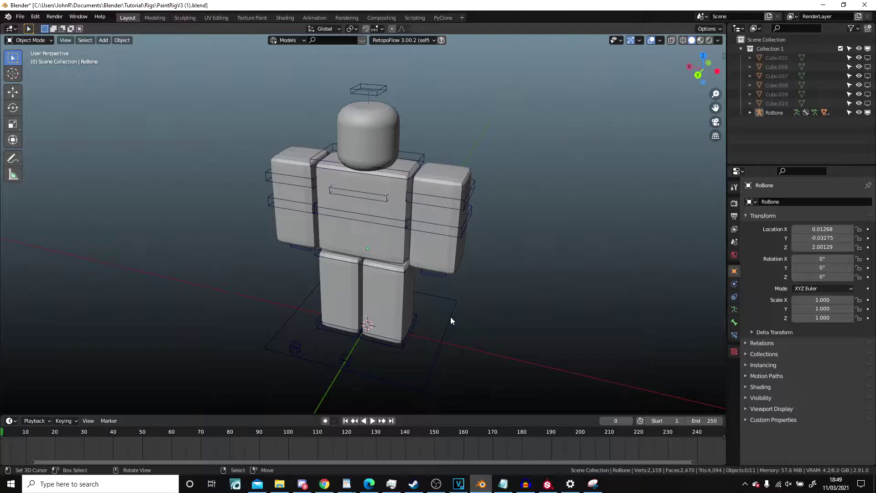
pyautogui.scroll(2, 451, 318)
pyautogui.scroll(3, 421, 230)
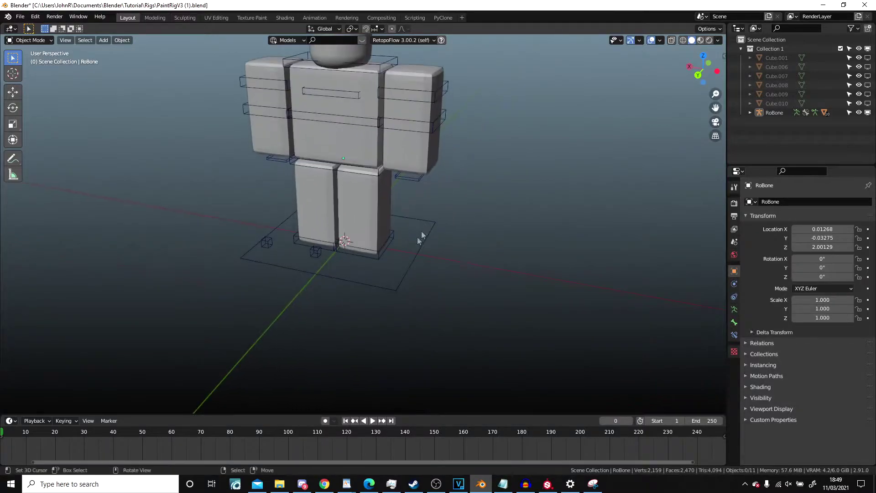
pyautogui.scroll(4, 335, 279)
pyautogui.scroll(3, 305, 299)
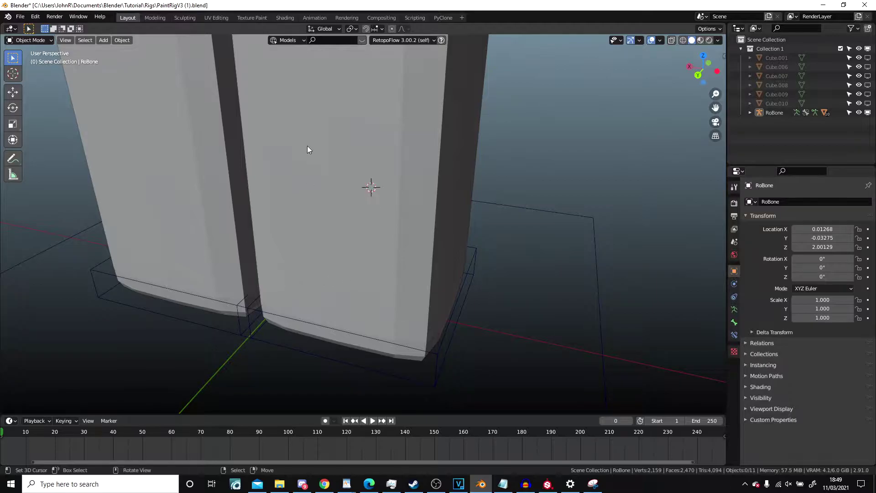
pyautogui.scroll(-2, 363, 241)
pyautogui.scroll(-4, 363, 240)
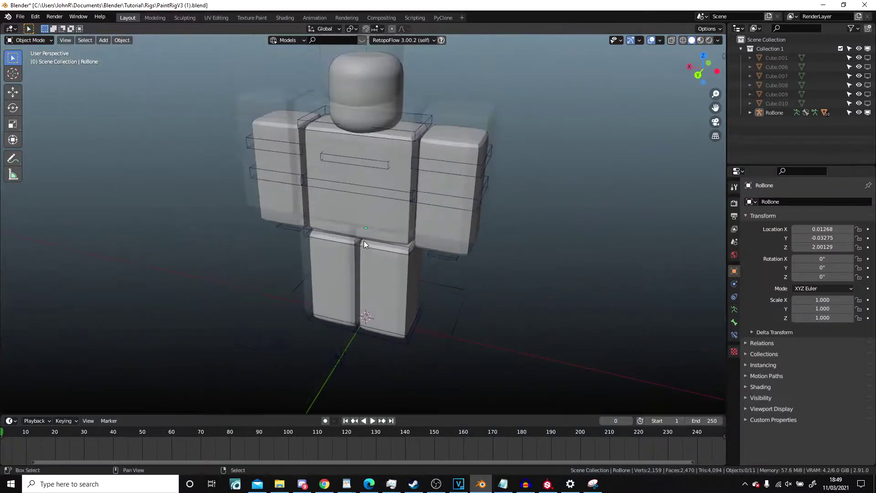
pyautogui.scroll(-2, 363, 240)
pyautogui.scroll(-1, 439, 298)
pyautogui.scroll(2, 440, 297)
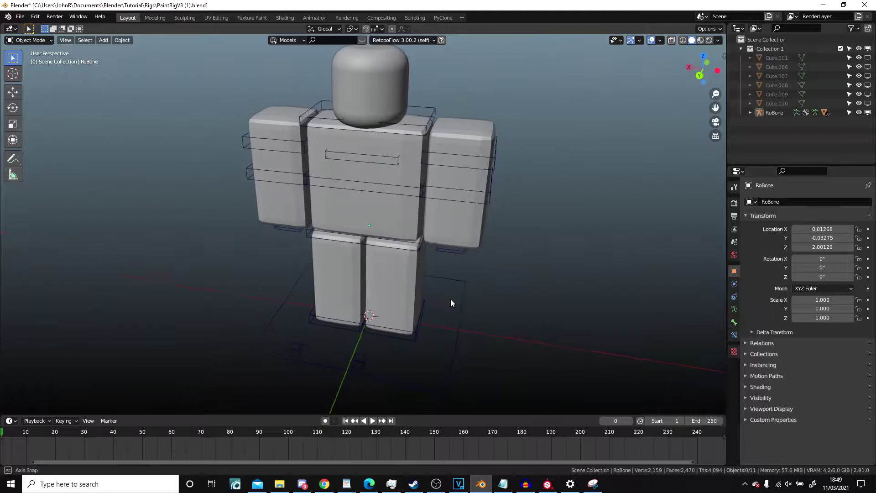
pyautogui.scroll(-2, 451, 299)
pyautogui.scroll(1, 446, 299)
pyautogui.scroll(1, 451, 295)
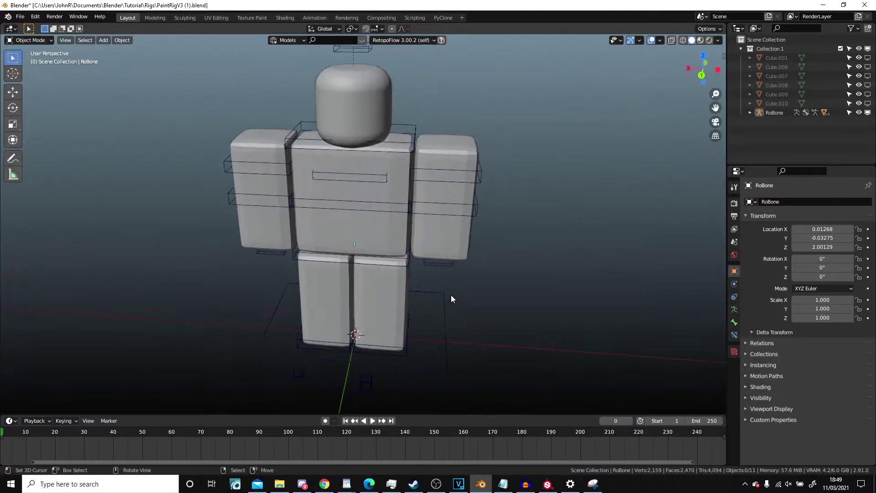
pyautogui.scroll(1, 443, 291)
pyautogui.scroll(-1, 442, 294)
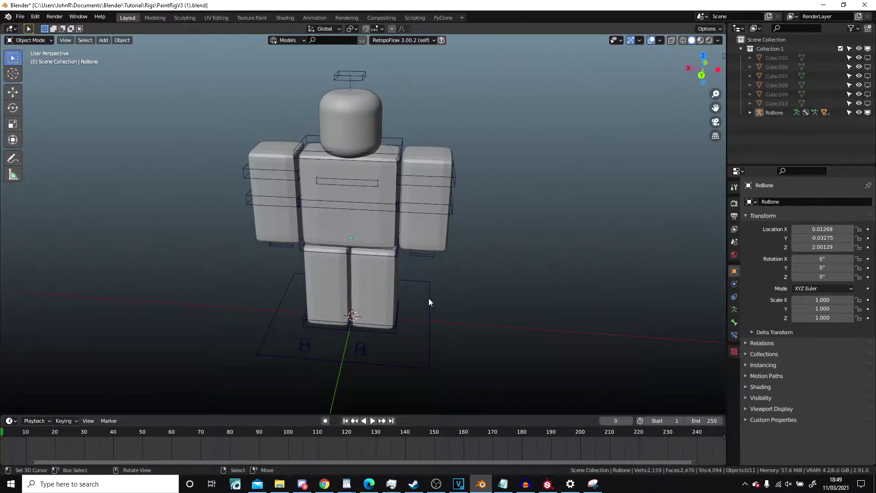
pyautogui.click(428, 298)
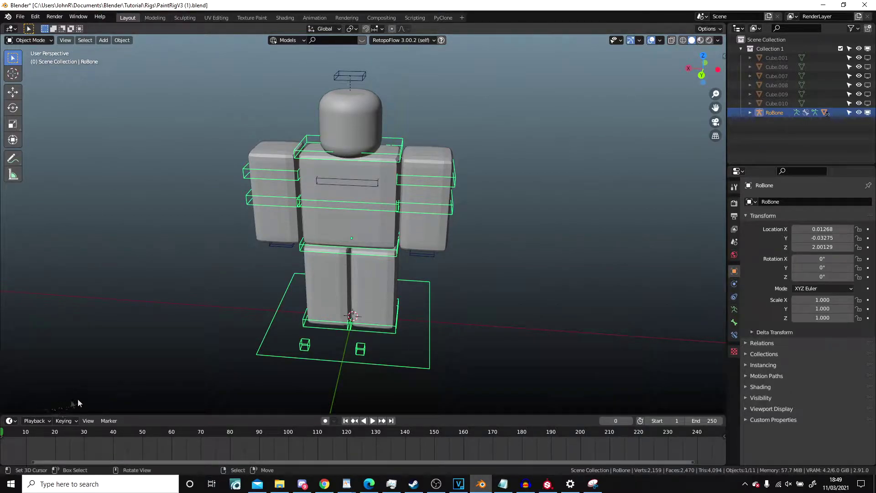
pyautogui.click(42, 41)
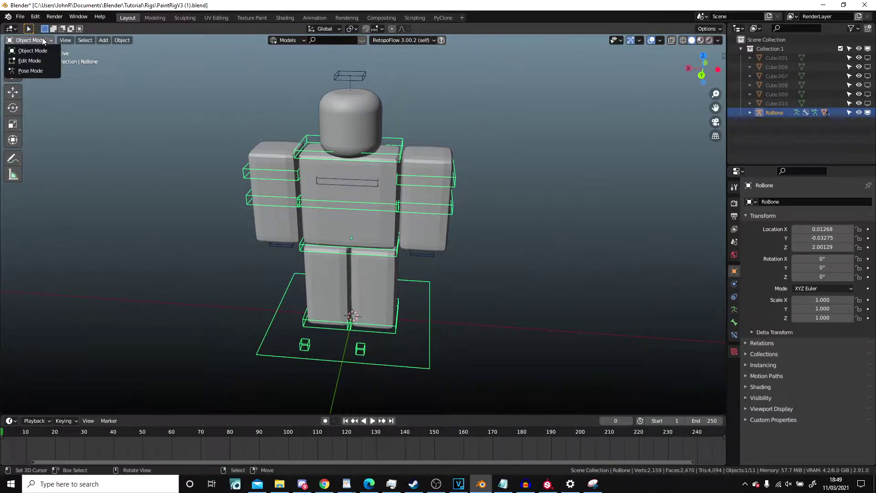
# Step: Switch RoBone to Pose Mode and activate the Base, Lower and Upper torso bones in turn
pyautogui.click(41, 70)
pyautogui.moveTo(359, 205)
pyautogui.mouseDown(button='middle')
pyautogui.moveTo(361, 212)
pyautogui.moveTo(453, 205)
pyautogui.moveTo(357, 191)
pyautogui.mouseUp(button='middle')
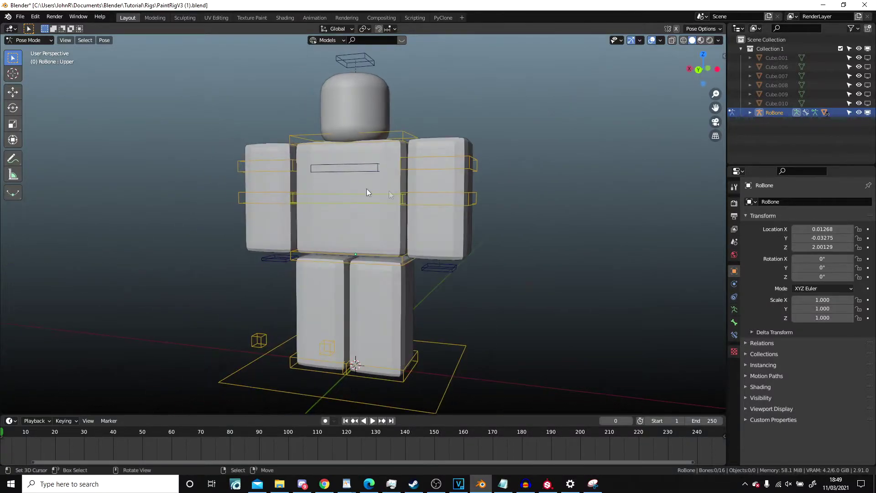
pyautogui.moveTo(472, 170); pyautogui.dragTo(500, 185, button='middle')
pyautogui.click(443, 346)
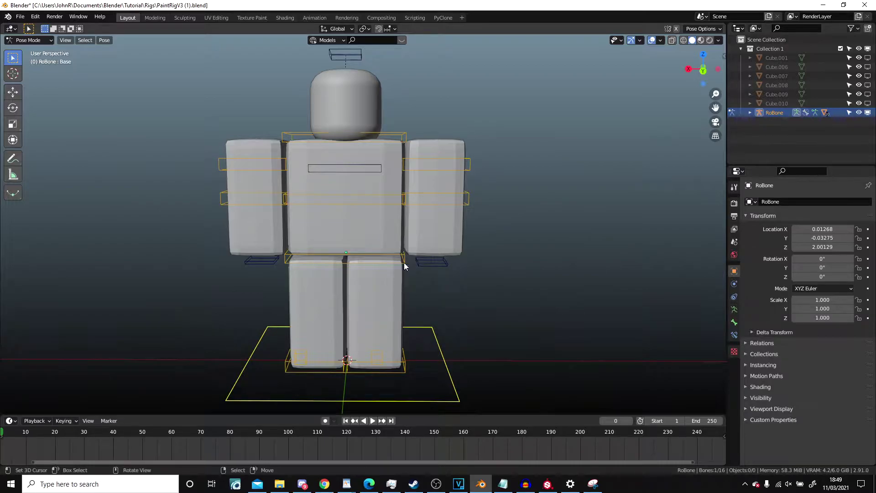
pyautogui.click(405, 260)
pyautogui.click(401, 200)
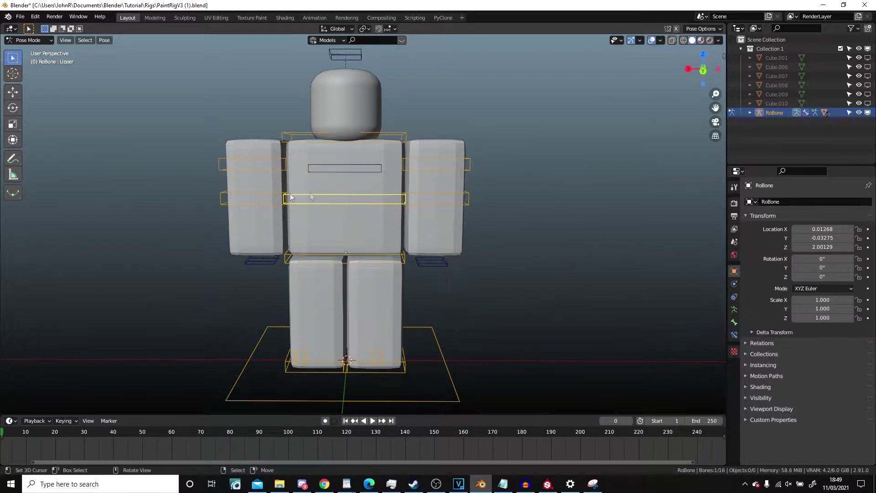
pyautogui.moveTo(273, 219)
pyautogui.mouseDown(button='middle')
pyautogui.moveTo(263, 236)
pyautogui.moveTo(266, 221)
pyautogui.moveTo(253, 207)
pyautogui.moveTo(281, 201)
pyautogui.mouseUp(button='middle')
pyautogui.moveTo(446, 239)
pyautogui.mouseDown(button='middle')
pyautogui.moveTo(394, 229)
pyautogui.moveTo(385, 185)
pyautogui.moveTo(405, 199)
pyautogui.moveTo(366, 193)
pyautogui.moveTo(464, 234)
pyautogui.moveTo(513, 198)
pyautogui.moveTo(441, 223)
pyautogui.mouseUp(button='middle')
pyautogui.click(377, 255)
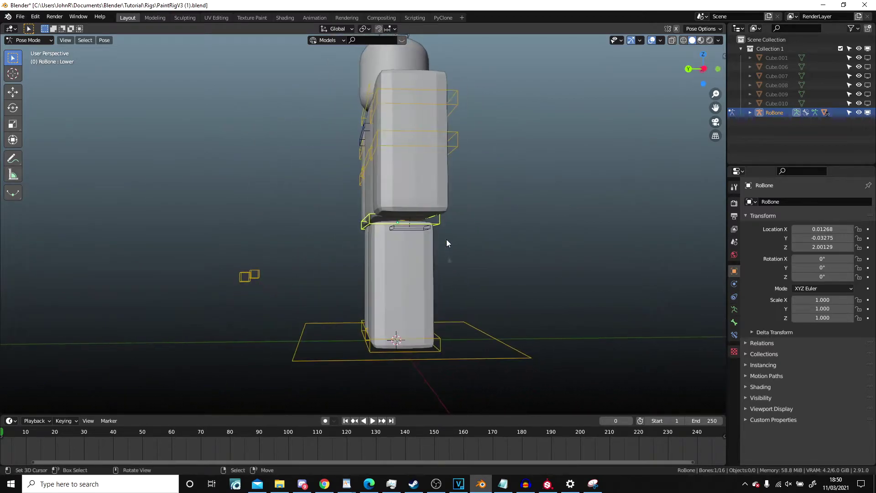
# Step: Move the left foot bone L K.001 to a new position
pyautogui.moveTo(437, 348); pyautogui.dragTo(427, 347, button='middle')
pyautogui.click(427, 347)
pyautogui.press('g')
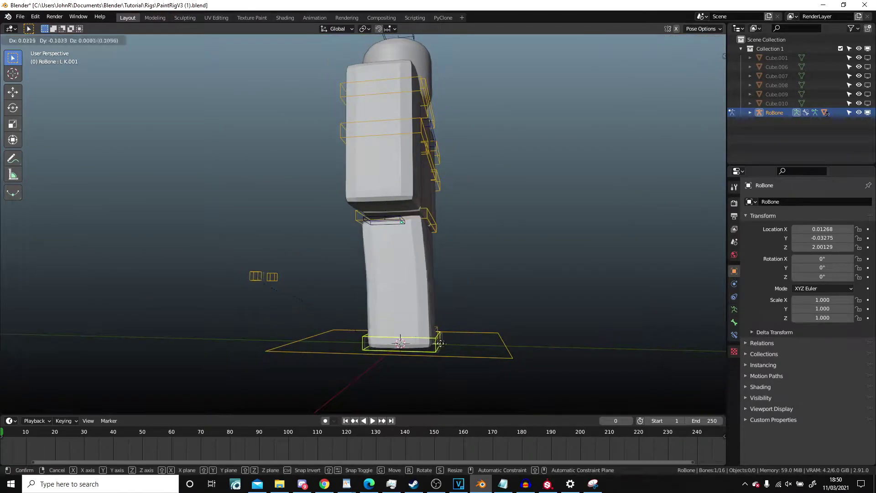
pyautogui.click(526, 351)
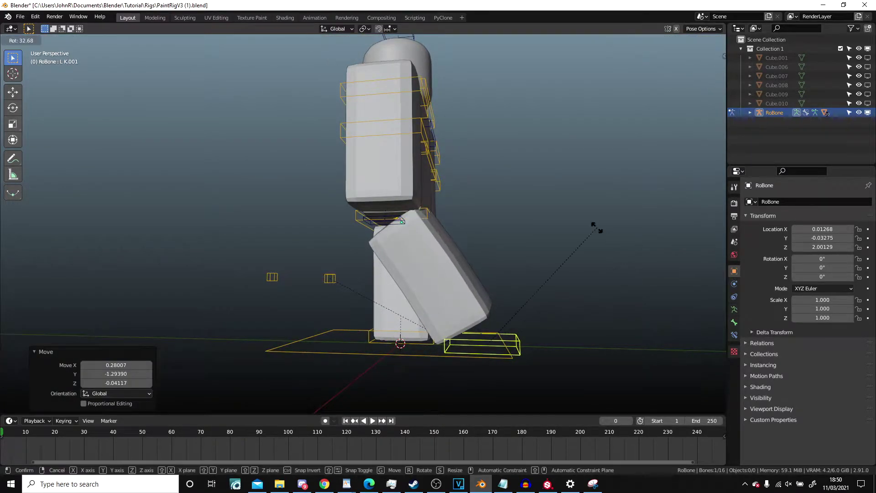
# Step: Turn on see-through display and lower the Lower body bone along Z
pyautogui.moveTo(597, 229); pyautogui.dragTo(414, 202, button='middle')
pyautogui.hotkey('alt', 'z')
pyautogui.hotkey('alt', 'z')
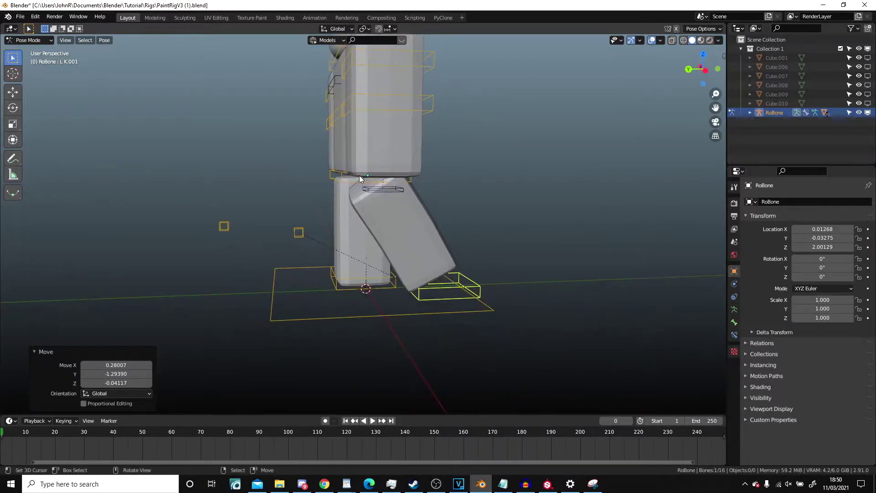
pyautogui.click(349, 183)
pyautogui.press('g')
pyautogui.press('z')
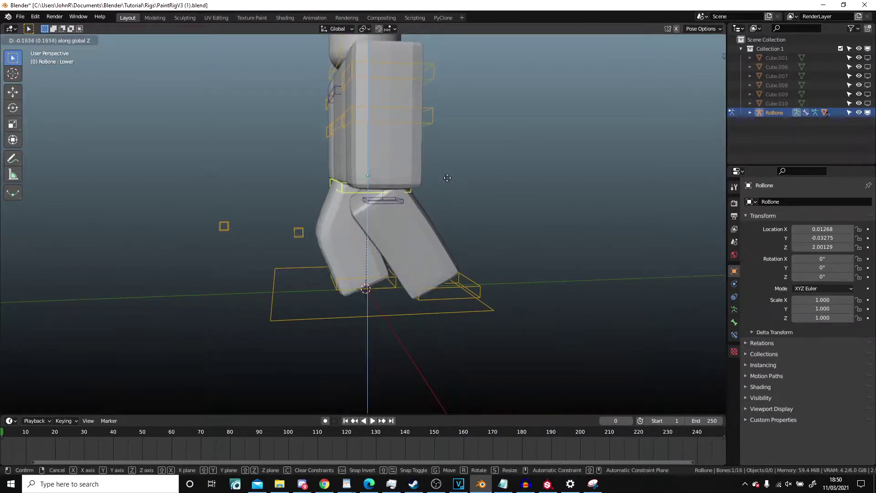
pyautogui.click(454, 230)
# Step: Move the small knee control bone to bend the leg
pyautogui.moveTo(455, 232)
pyautogui.mouseDown(button='middle')
pyautogui.moveTo(438, 260)
pyautogui.moveTo(486, 268)
pyautogui.moveTo(427, 196)
pyautogui.mouseUp(button='middle')
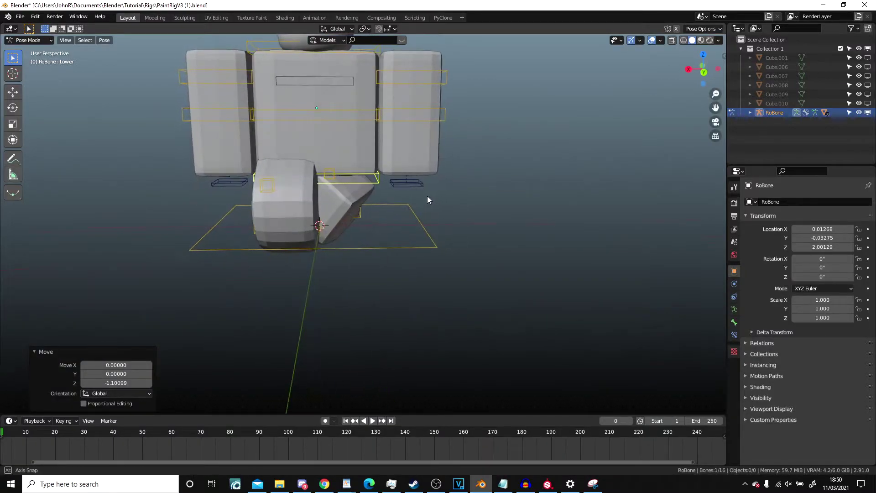
pyautogui.scroll(1, 349, 195)
pyautogui.click(319, 162)
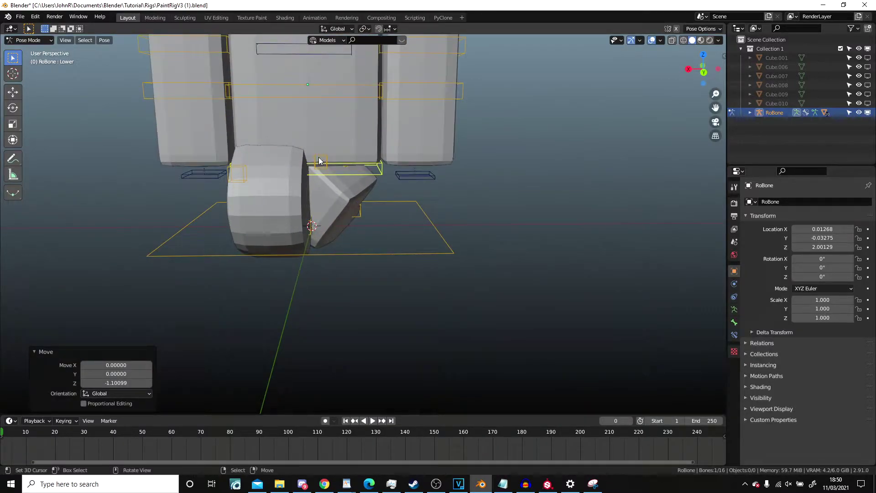
pyautogui.press('g')
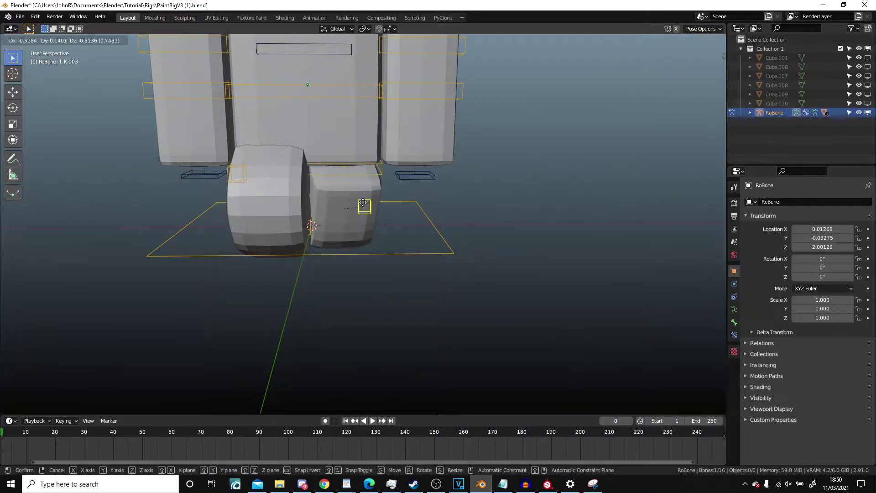
pyautogui.click(368, 208)
# Step: Shift the left foot bone L K.001 again
pyautogui.moveTo(423, 215)
pyautogui.mouseDown(button='middle')
pyautogui.moveTo(357, 230)
pyautogui.moveTo(278, 217)
pyautogui.moveTo(425, 251)
pyautogui.moveTo(397, 312)
pyautogui.moveTo(400, 330)
pyautogui.mouseUp(button='middle')
pyautogui.click(426, 260)
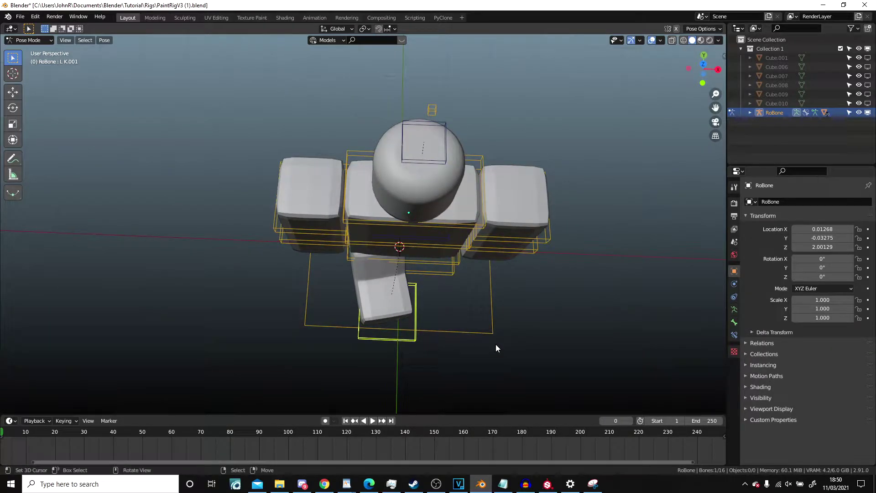
pyautogui.press('g')
pyautogui.click(479, 342)
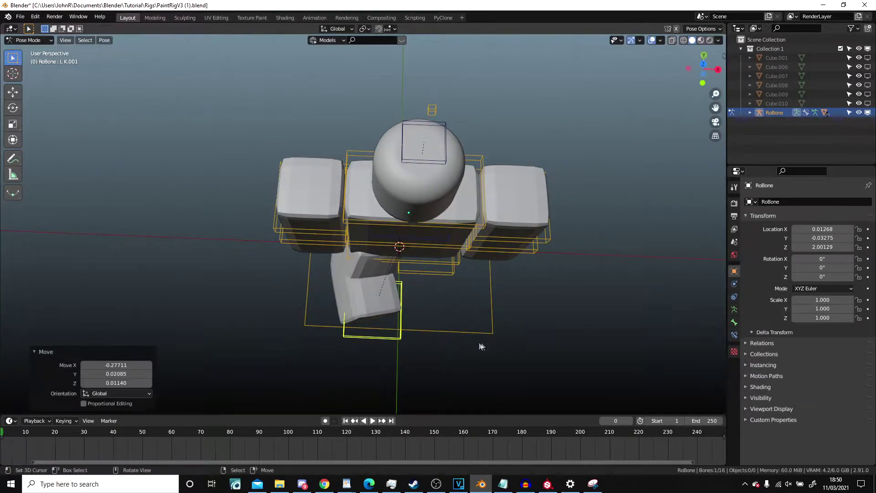
# Step: Reposition the knee control bone L K.003
pyautogui.moveTo(479, 342)
pyautogui.mouseDown(button='middle')
pyautogui.moveTo(464, 303)
pyautogui.moveTo(536, 285)
pyautogui.mouseUp(button='middle')
pyautogui.scroll(2, 536, 284)
pyautogui.click(397, 254)
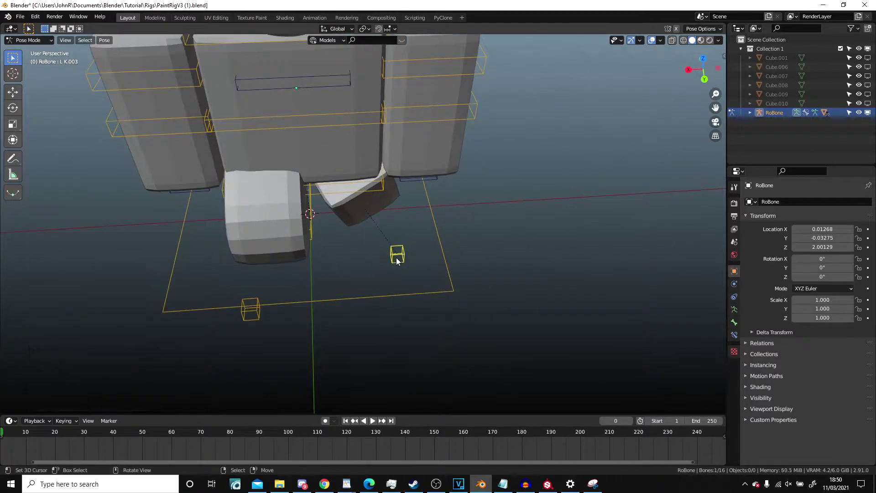
pyautogui.press('g')
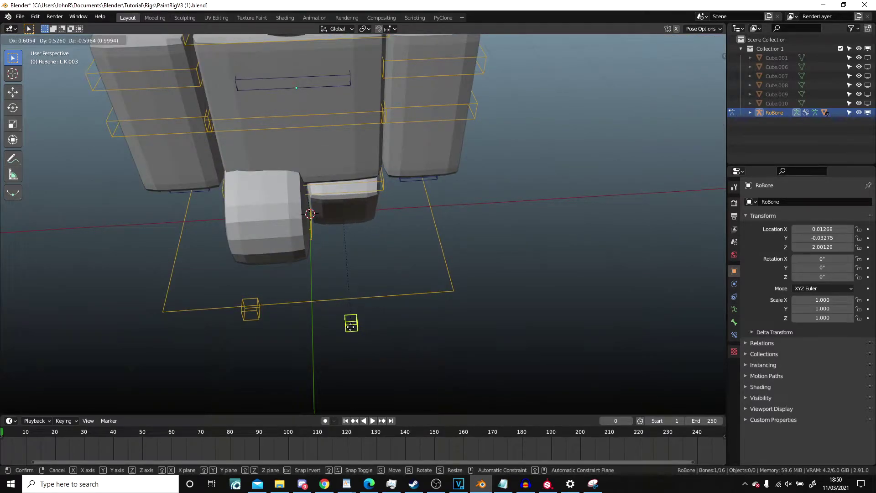
pyautogui.click(358, 324)
# Step: Raise the Lower body bone slightly along Z
pyautogui.moveTo(390, 273)
pyautogui.mouseDown(button='middle')
pyautogui.moveTo(314, 232)
pyautogui.moveTo(282, 234)
pyautogui.mouseUp(button='middle')
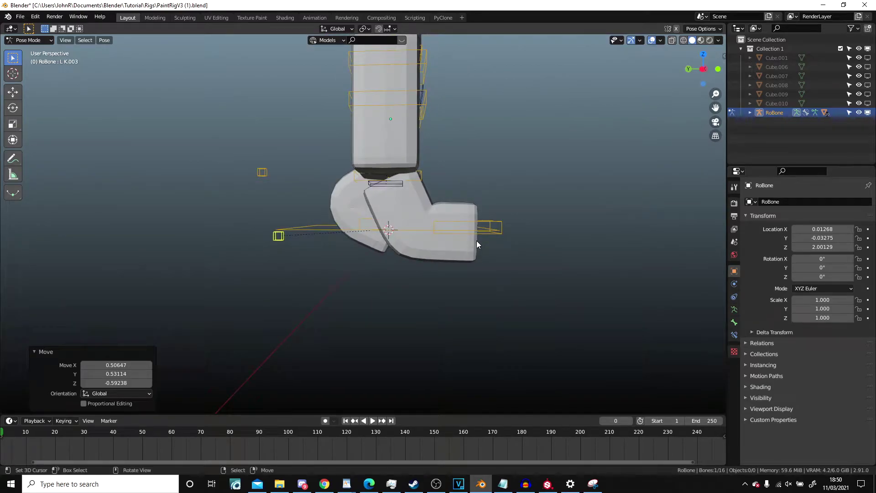
pyautogui.moveTo(477, 241); pyautogui.dragTo(407, 230, button='middle')
pyautogui.scroll(2, 407, 230)
pyautogui.click(470, 224)
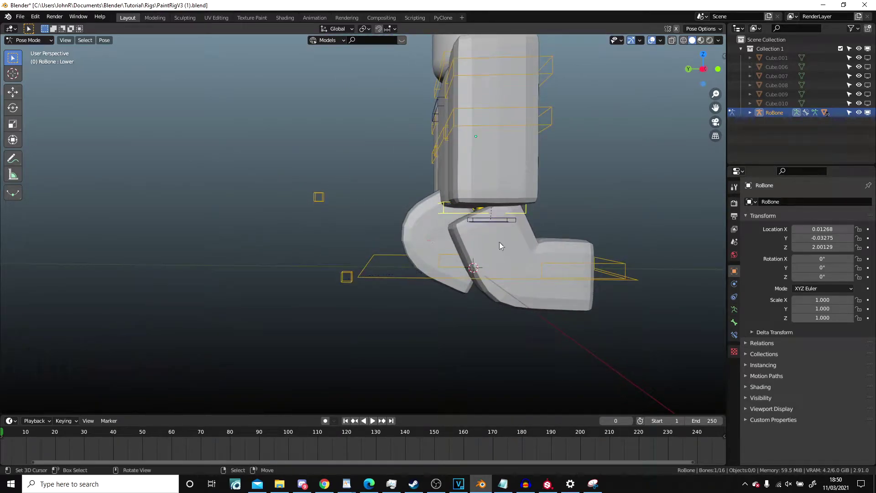
pyautogui.press('g')
pyautogui.press('z')
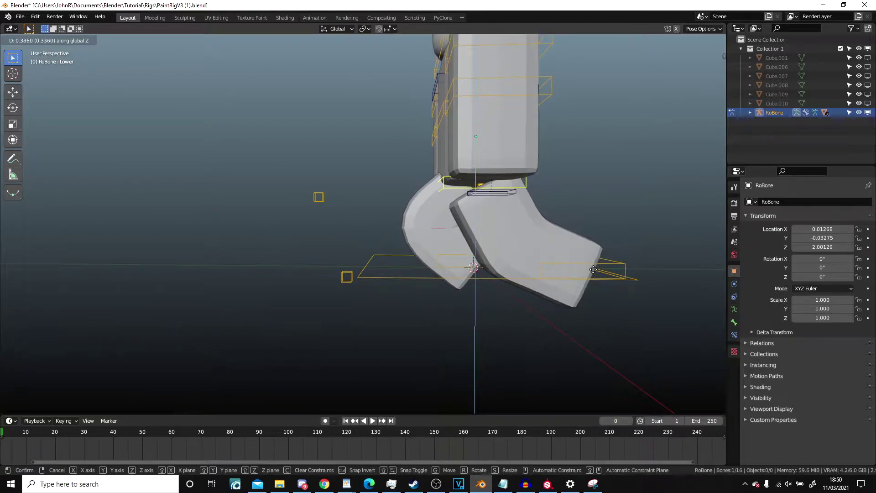
pyautogui.click(612, 264)
# Step: Raise the left foot bone vertically along Z
pyautogui.press('g')
pyautogui.press('z')
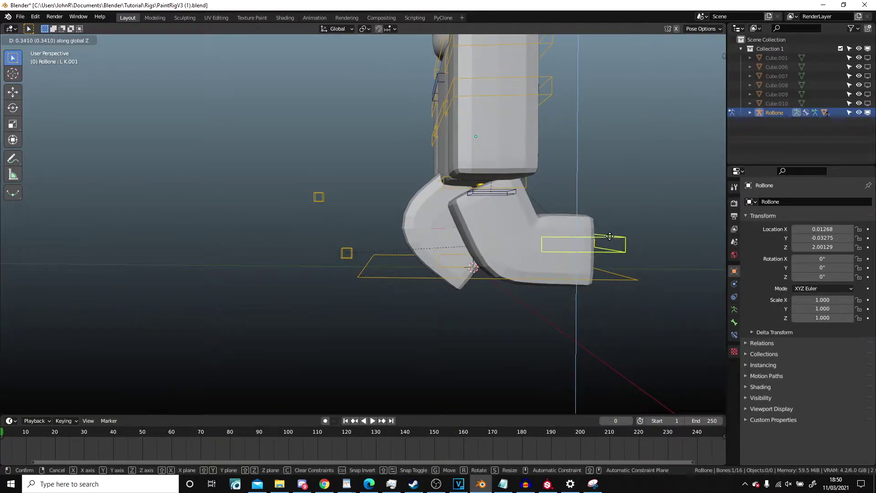
pyautogui.click(595, 233)
# Step: In side orthographic view, move the right foot bone R K.001 forward
pyautogui.press('KP_3')
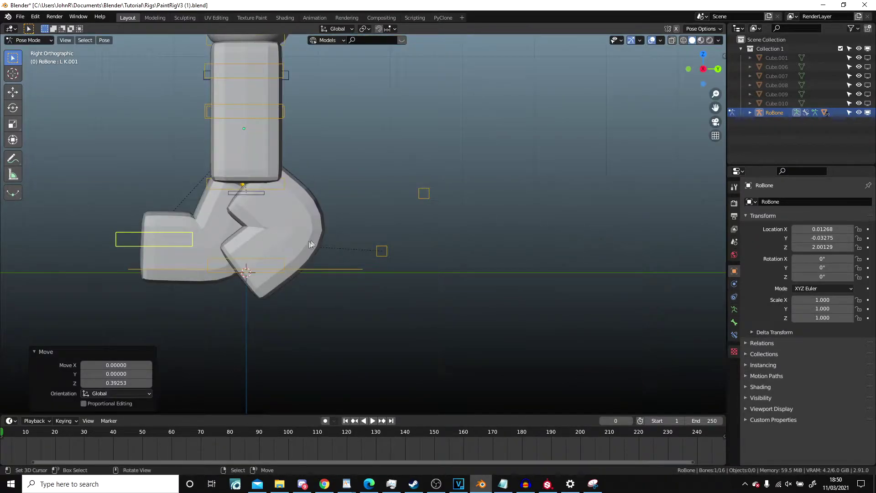
pyautogui.keyDown('alt'); pyautogui.middleClick(349, 239); pyautogui.keyUp('alt')
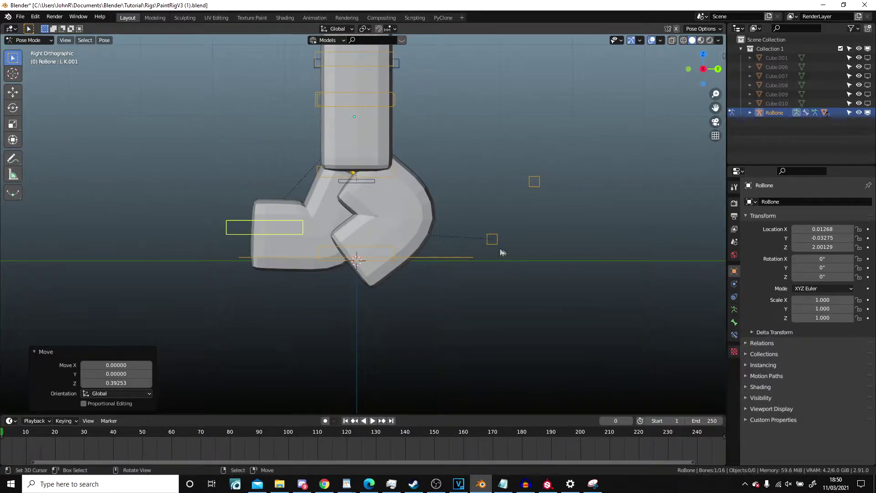
pyautogui.click(394, 251)
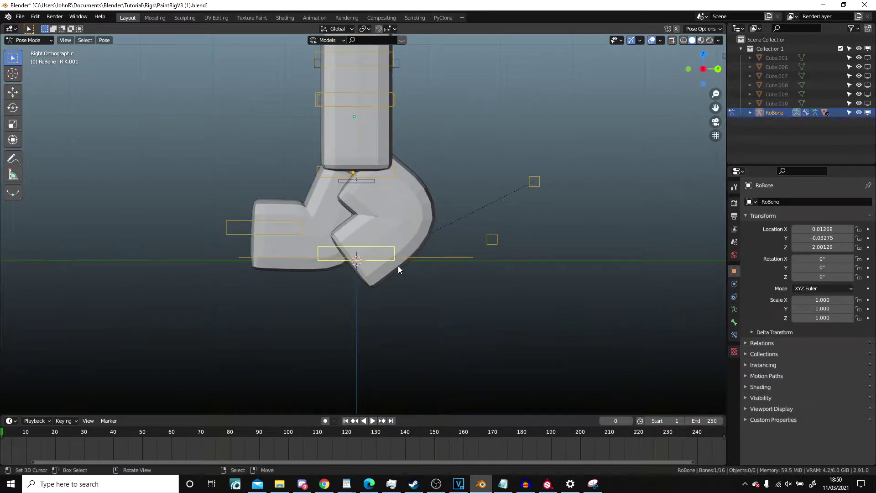
pyautogui.press('g')
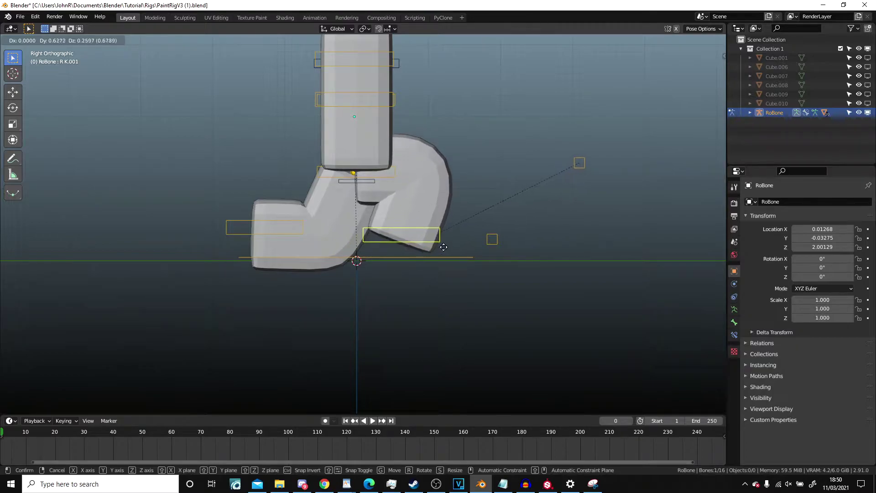
pyautogui.click(466, 269)
pyautogui.moveTo(479, 270)
pyautogui.mouseDown(button='middle')
pyautogui.moveTo(409, 299)
pyautogui.moveTo(409, 277)
pyautogui.mouseUp(button='middle')
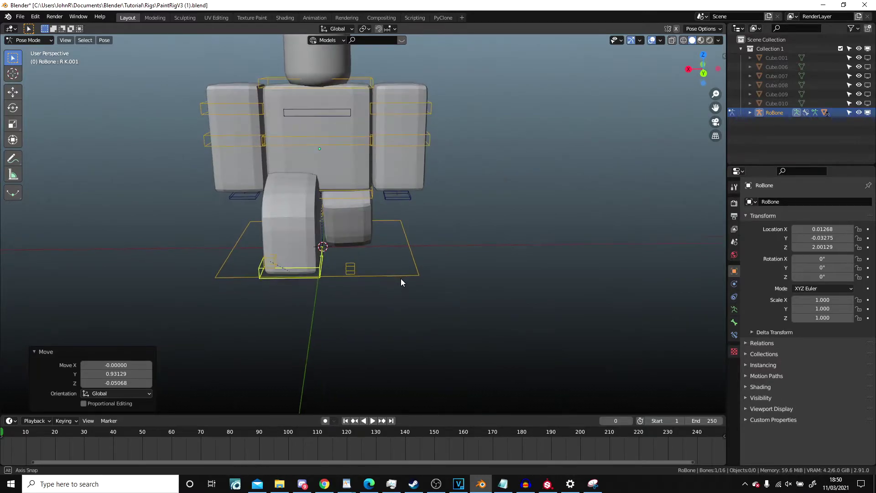
pyautogui.moveTo(381, 220)
pyautogui.mouseDown(button='middle')
pyautogui.moveTo(454, 246)
pyautogui.moveTo(415, 221)
pyautogui.mouseUp(button='middle')
pyautogui.scroll(3, 438, 250)
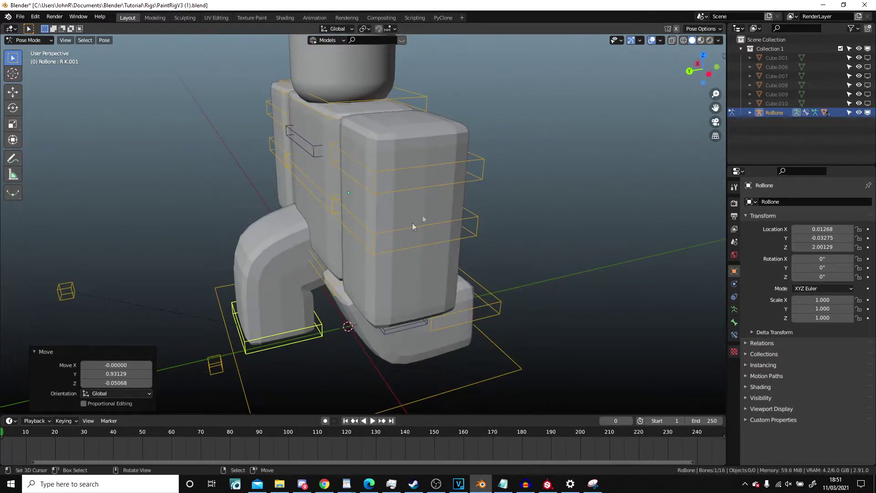
# Step: Rotate the left upper-arm bone L A about -84° so it points forward
pyautogui.click(453, 169)
pyautogui.scroll(-2, 450, 178)
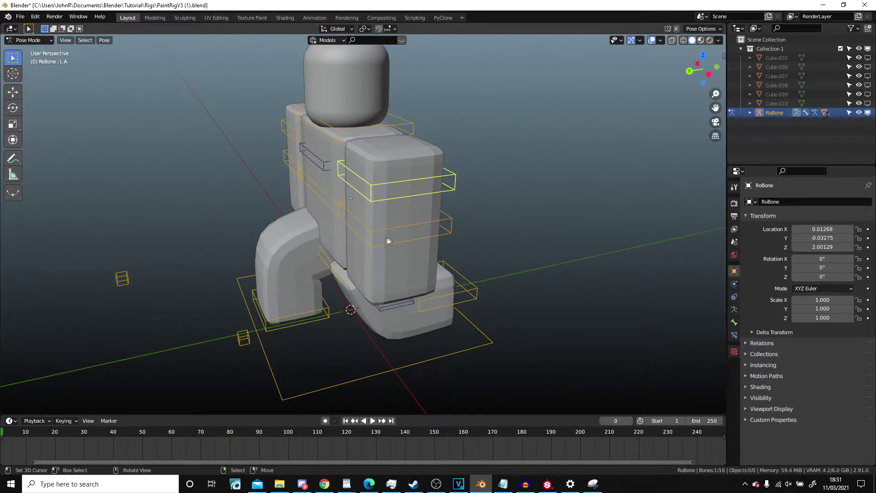
pyautogui.moveTo(386, 231); pyautogui.dragTo(424, 202, button='middle')
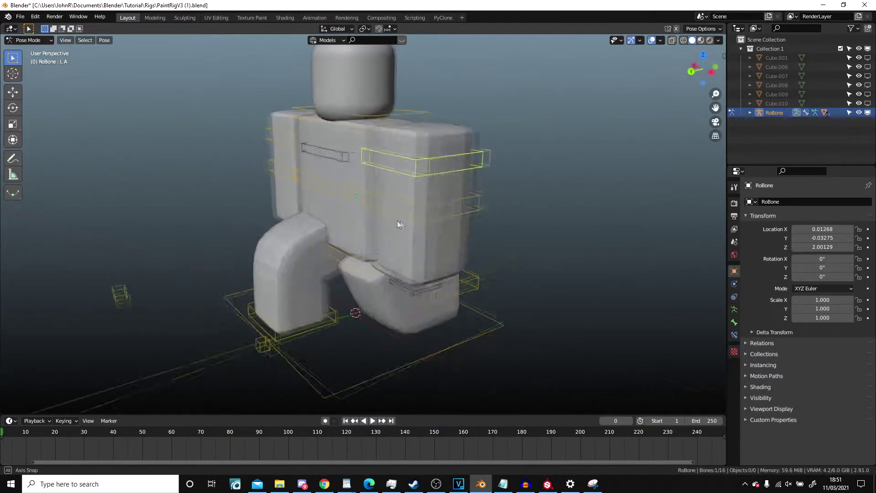
pyautogui.press('r')
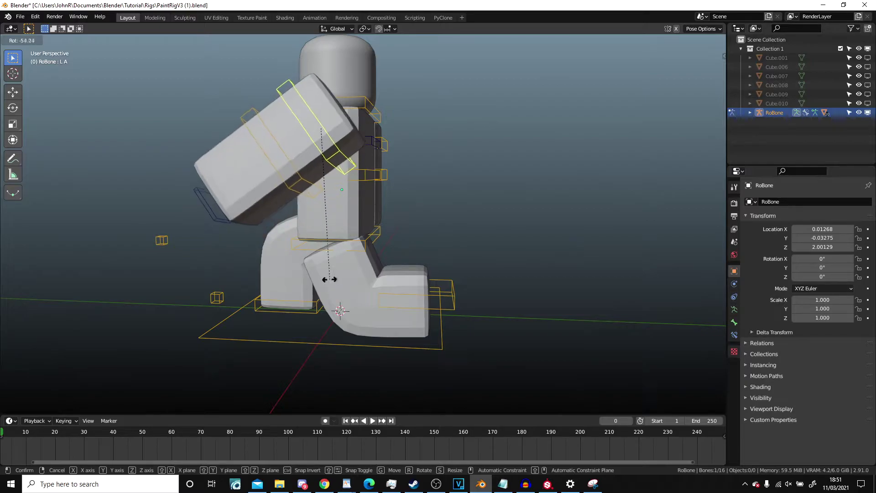
pyautogui.click(309, 283)
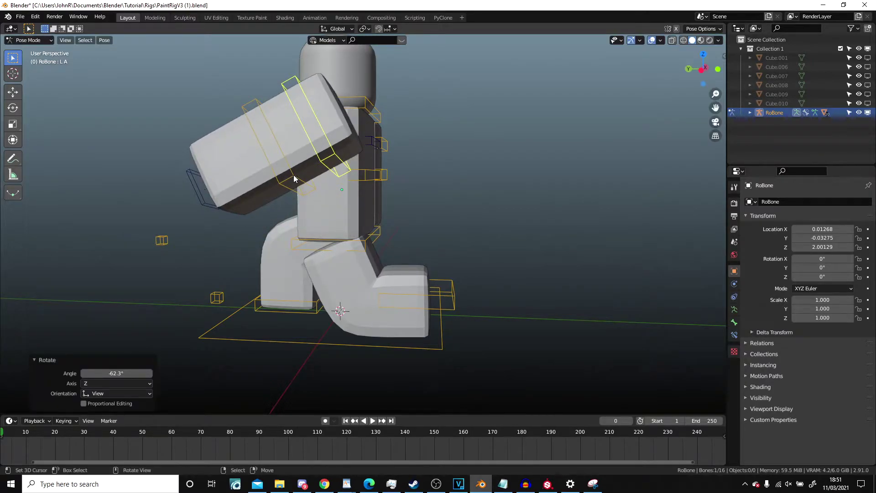
# Step: Bend the left forearm bone L E with two rotations
pyautogui.moveTo(294, 175); pyautogui.dragTo(344, 195, button='middle')
pyautogui.click(344, 195)
pyautogui.press('r')
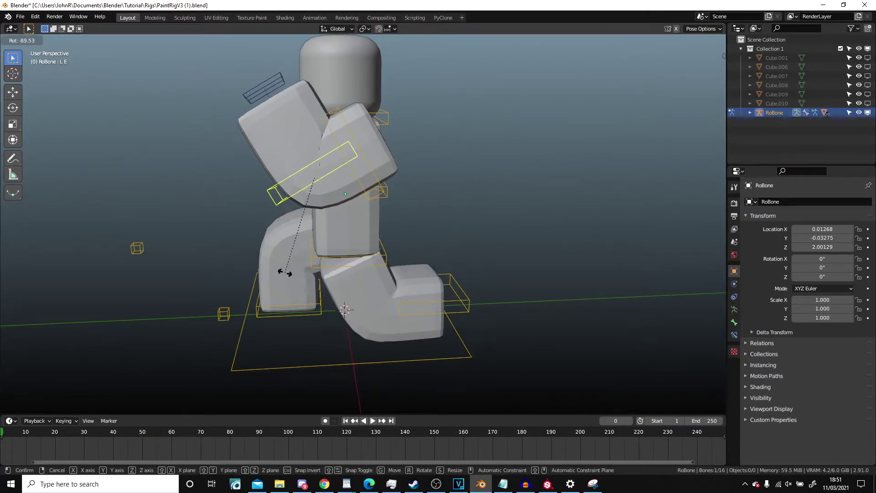
pyautogui.click(411, 267)
pyautogui.moveTo(424, 263); pyautogui.dragTo(498, 290, button='middle')
pyautogui.press('r')
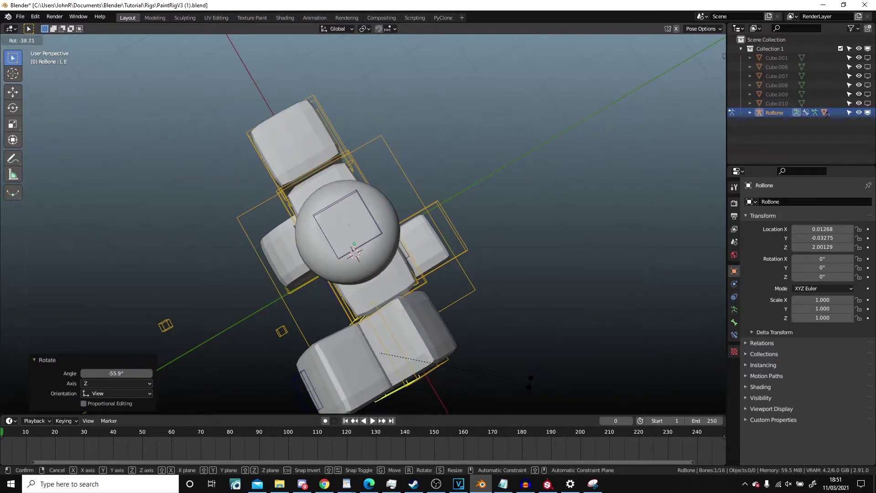
pyautogui.click(538, 315)
# Step: Readjust the left upper arm's angle with another rotation
pyautogui.moveTo(538, 320)
pyautogui.mouseDown(button='middle')
pyautogui.moveTo(564, 225)
pyautogui.moveTo(464, 210)
pyautogui.moveTo(354, 213)
pyautogui.mouseUp(button='middle')
pyautogui.scroll(3, 567, 217)
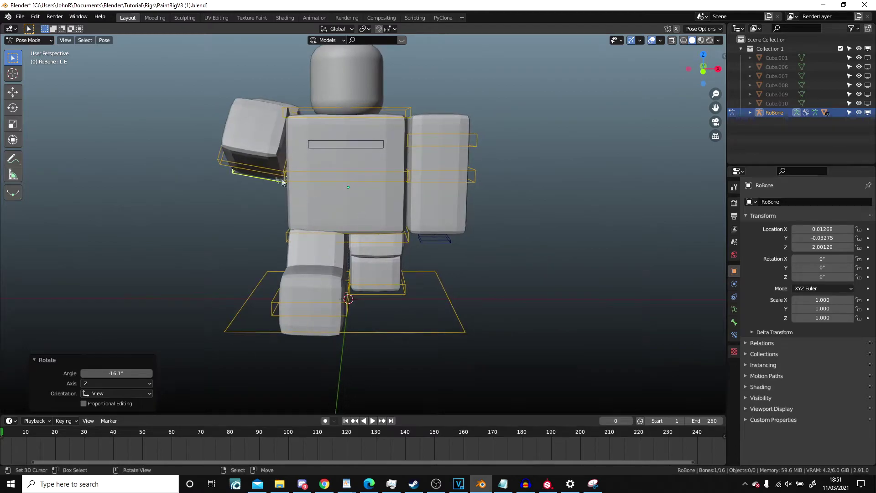
pyautogui.click(260, 165)
pyautogui.moveTo(261, 164)
pyautogui.mouseDown(button='middle')
pyautogui.moveTo(271, 203)
pyautogui.moveTo(385, 176)
pyautogui.mouseUp(button='middle')
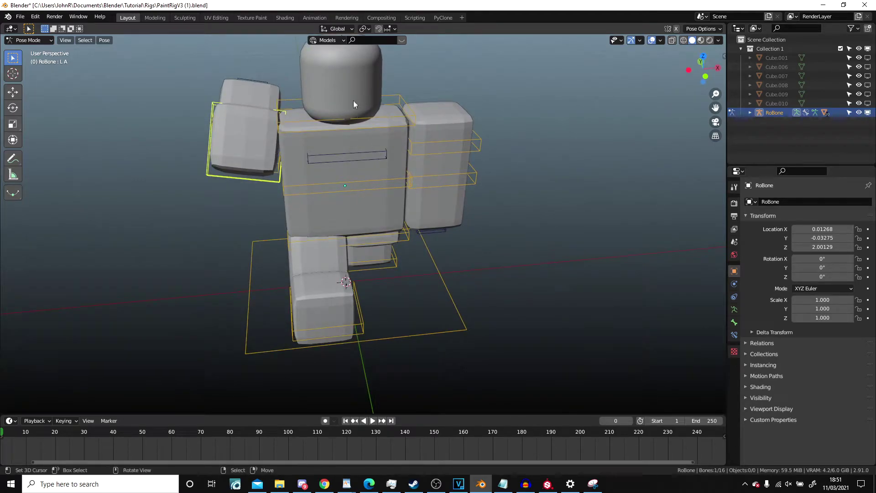
pyautogui.press('r')
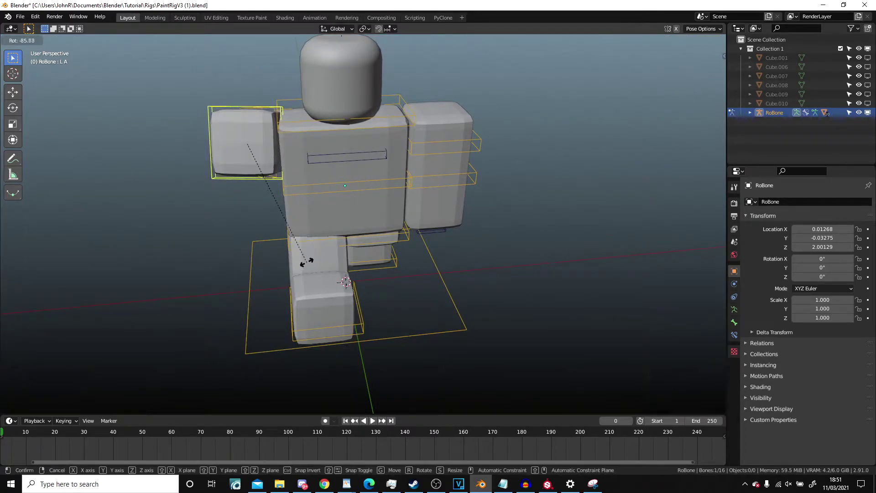
pyautogui.click(306, 263)
pyautogui.moveTo(229, 241)
pyautogui.mouseDown(button='middle')
pyautogui.moveTo(426, 222)
pyautogui.moveTo(385, 257)
pyautogui.mouseUp(button='middle')
# Step: Rotate the right upper-arm bone R A upward in two passes
pyautogui.click(332, 179)
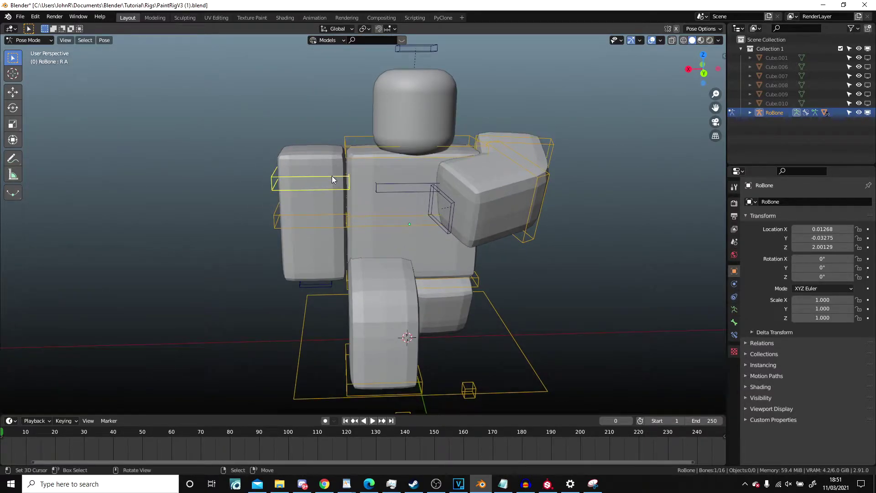
pyautogui.keyDown('shift'); pyautogui.moveTo(332, 176); pyautogui.dragTo(390, 190, button='middle'); pyautogui.keyUp('shift')
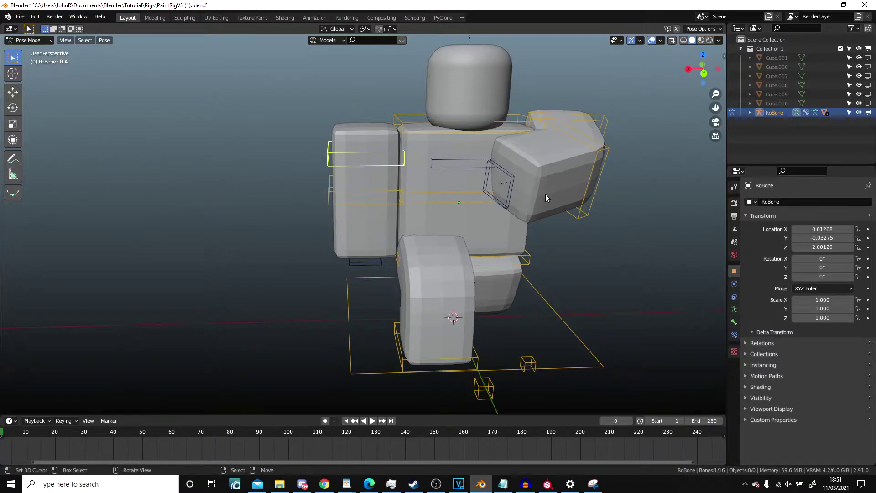
pyautogui.press('r')
pyautogui.click(292, 183)
pyautogui.click(330, 174)
pyautogui.moveTo(353, 146)
pyautogui.mouseDown(button='middle')
pyautogui.moveTo(280, 195)
pyautogui.moveTo(308, 216)
pyautogui.mouseUp(button='middle')
pyautogui.press('r')
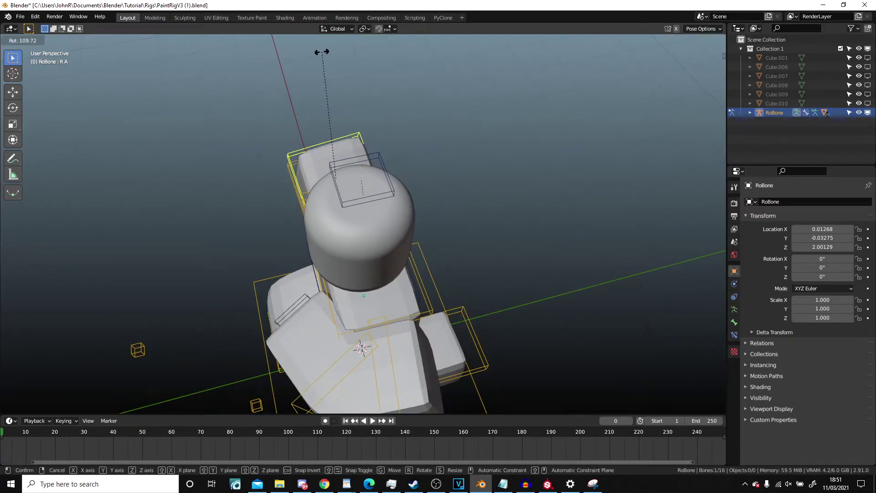
pyautogui.click(338, 55)
pyautogui.moveTo(339, 55); pyautogui.dragTo(352, 196, button='middle')
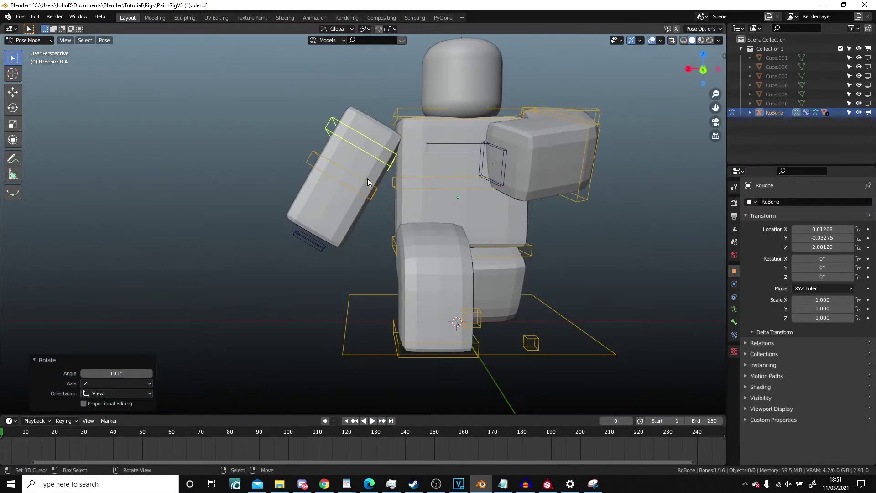
# Step: Bend the right forearm bone R E about 72° at the elbow
pyautogui.click(367, 179)
pyautogui.press('r')
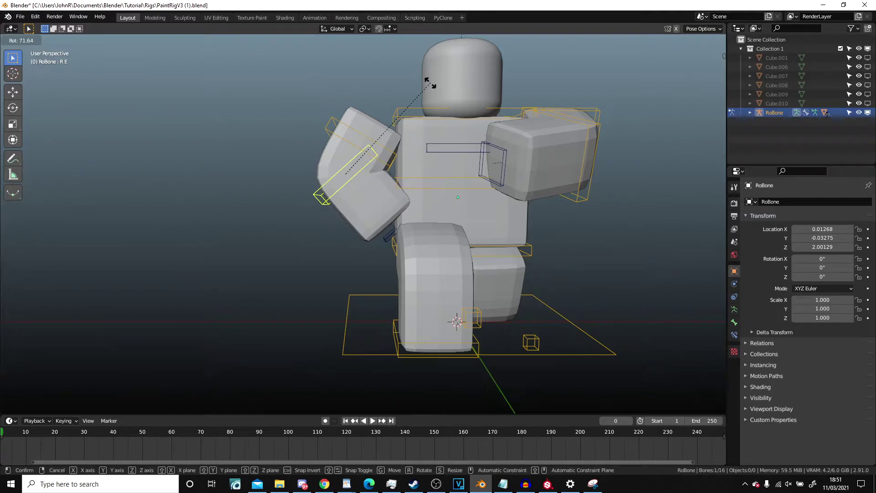
pyautogui.click(429, 82)
pyautogui.moveTo(430, 82)
pyautogui.mouseDown(button='middle')
pyautogui.moveTo(410, 162)
pyautogui.moveTo(383, 146)
pyautogui.moveTo(438, 175)
pyautogui.moveTo(354, 157)
pyautogui.mouseUp(button='middle')
pyautogui.click(283, 162)
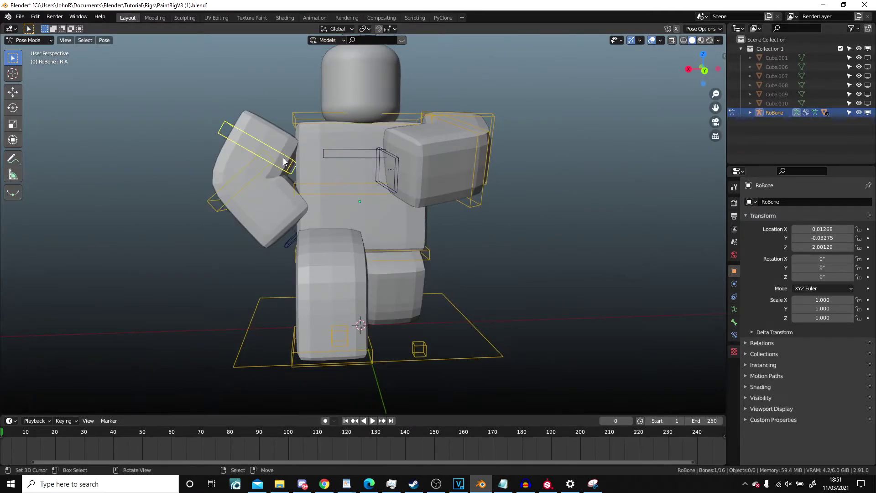
# Step: Give the right upper arm a small extra rotation
pyautogui.press('r')
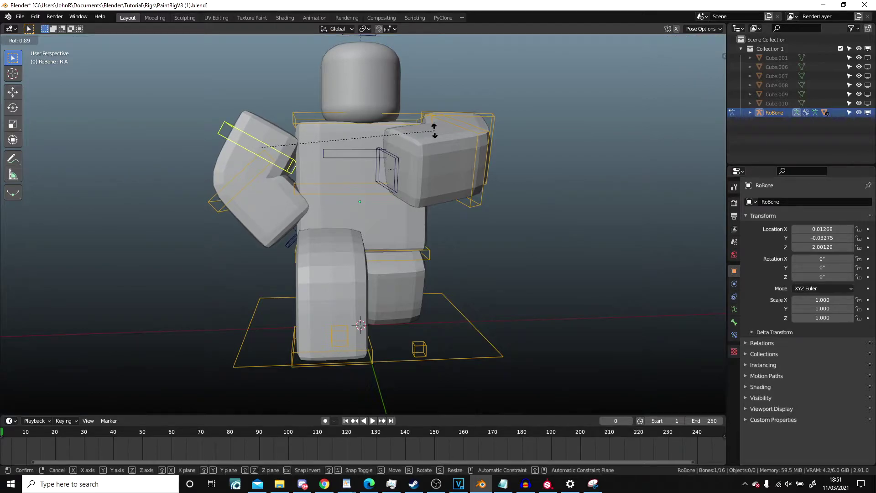
pyautogui.click(435, 134)
pyautogui.scroll(-1, 435, 134)
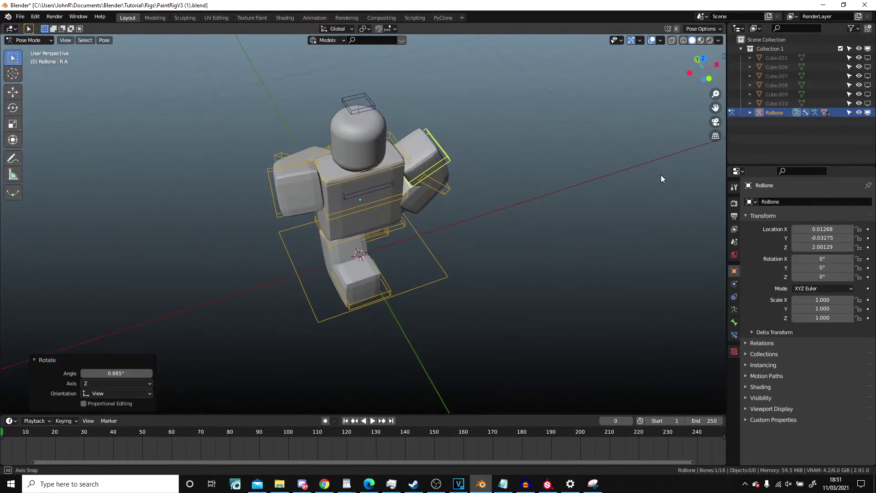
pyautogui.moveTo(460, 156); pyautogui.dragTo(125, 171, button='middle')
# Step: Tilt the Head bone with a rotation
pyautogui.click(360, 196)
pyautogui.moveTo(360, 195)
pyautogui.mouseDown(button='middle')
pyautogui.moveTo(371, 171)
pyautogui.moveTo(531, 169)
pyautogui.mouseUp(button='middle')
pyautogui.press('r')
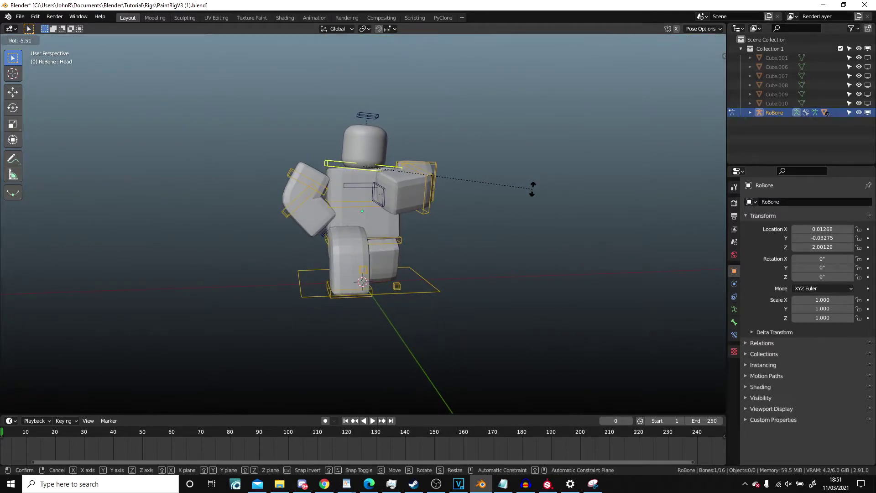
pyautogui.click(532, 188)
pyautogui.scroll(2, 361, 192)
# Step: Rotate the Upper torso bone forward about 23° over the kneeling legs
pyautogui.click(361, 192)
pyautogui.press('r')
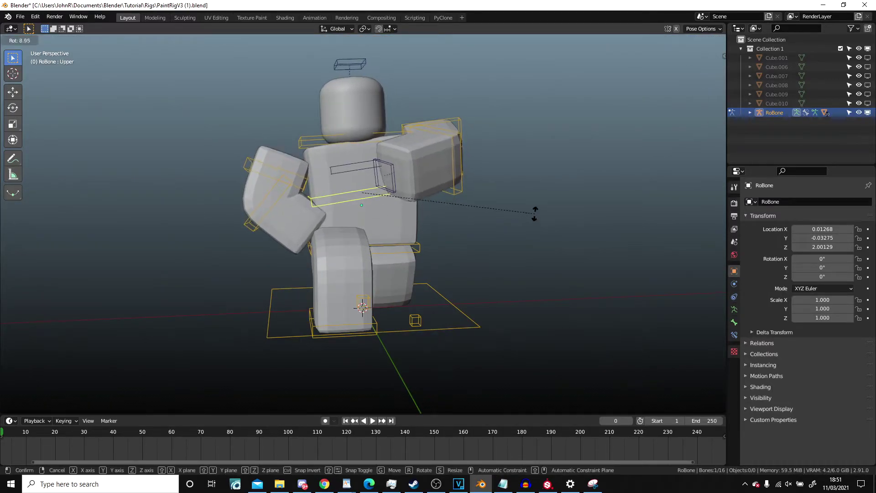
pyautogui.click(514, 273)
pyautogui.moveTo(514, 273)
pyautogui.mouseDown(button='middle')
pyautogui.moveTo(311, 206)
pyautogui.moveTo(487, 243)
pyautogui.mouseUp(button='middle')
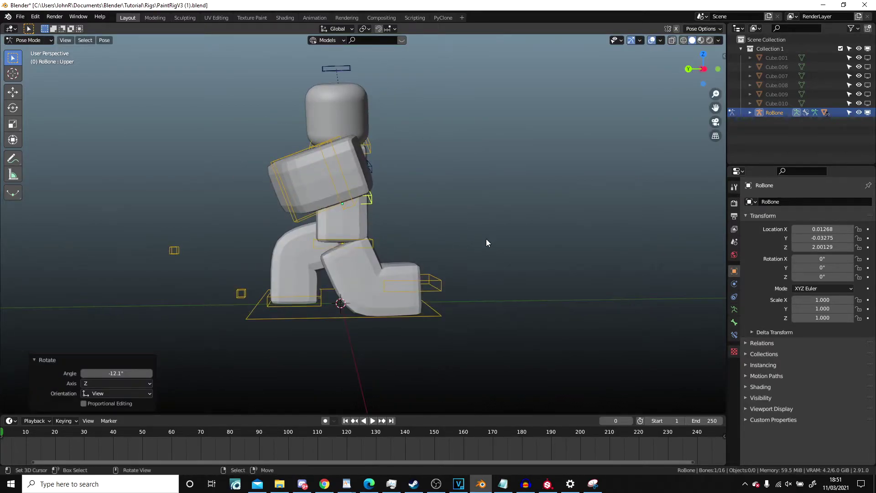
pyautogui.press('r')
pyautogui.click(415, 187)
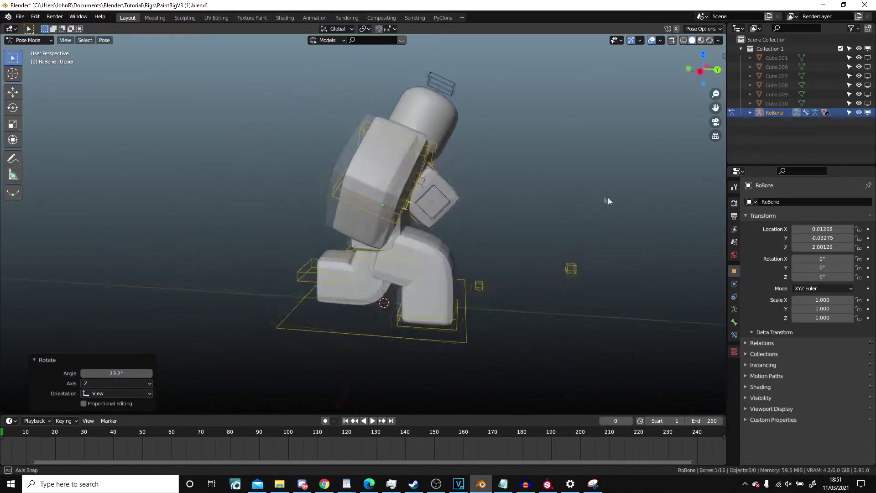
pyautogui.moveTo(415, 188)
pyautogui.mouseDown(button='middle')
pyautogui.moveTo(432, 172)
pyautogui.moveTo(411, 185)
pyautogui.mouseUp(button='middle')
# Step: Re-pose the right upper arm R A with two rotations and a slight move
pyautogui.click(447, 151)
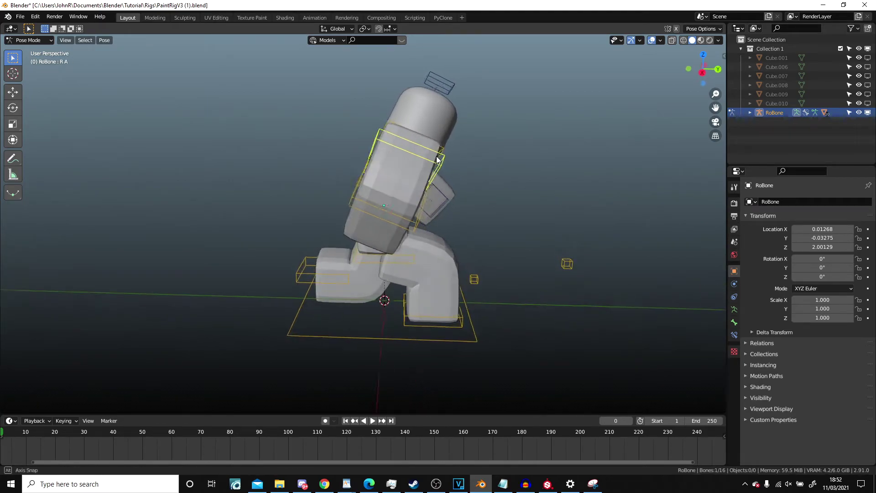
pyautogui.click(411, 186)
pyautogui.press('r')
pyautogui.click(564, 114)
pyautogui.moveTo(563, 113)
pyautogui.mouseDown(button='middle')
pyautogui.moveTo(414, 97)
pyautogui.moveTo(440, 154)
pyautogui.mouseUp(button='middle')
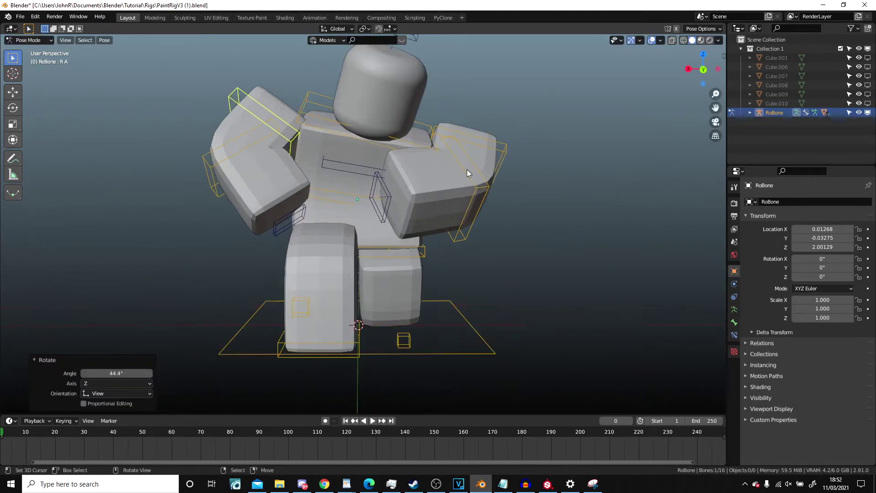
pyautogui.press('r')
pyautogui.click(528, 93)
pyautogui.press('g')
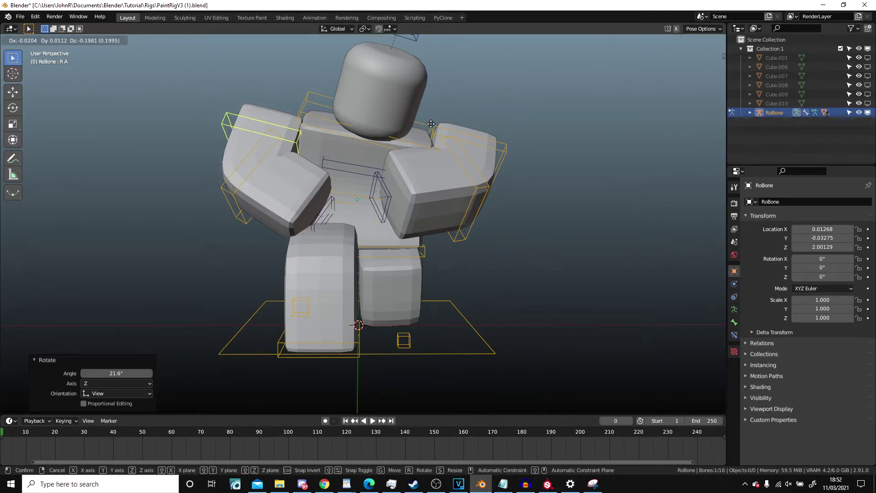
pyautogui.click(316, 161)
# Step: Bend the right forearm R E at the elbow
pyautogui.click(256, 158)
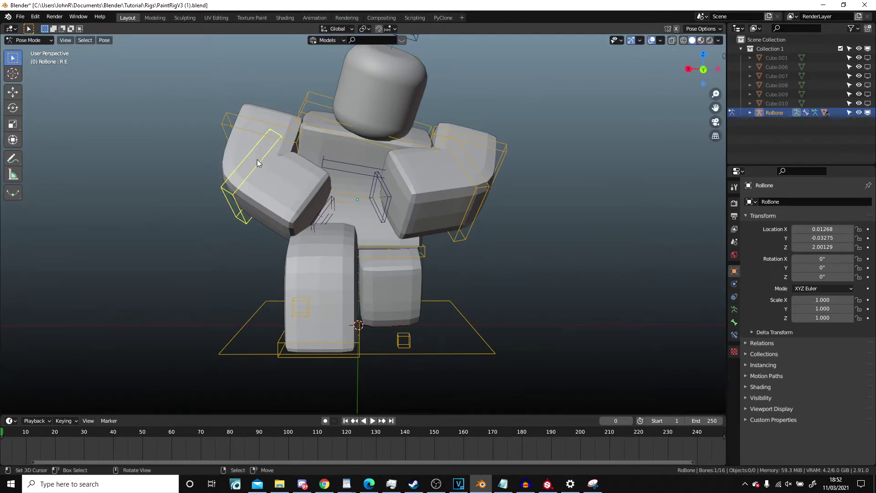
pyautogui.press('r')
pyautogui.click(469, 195)
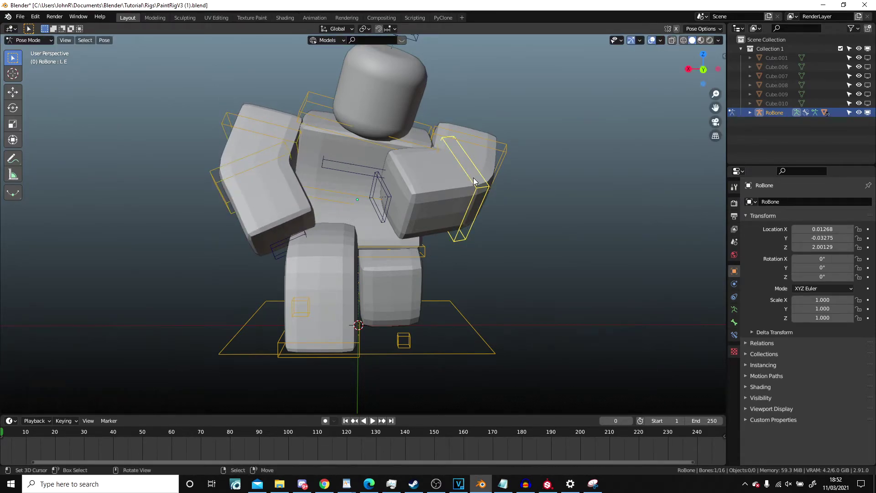
pyautogui.moveTo(467, 194); pyautogui.dragTo(331, 183, button='middle')
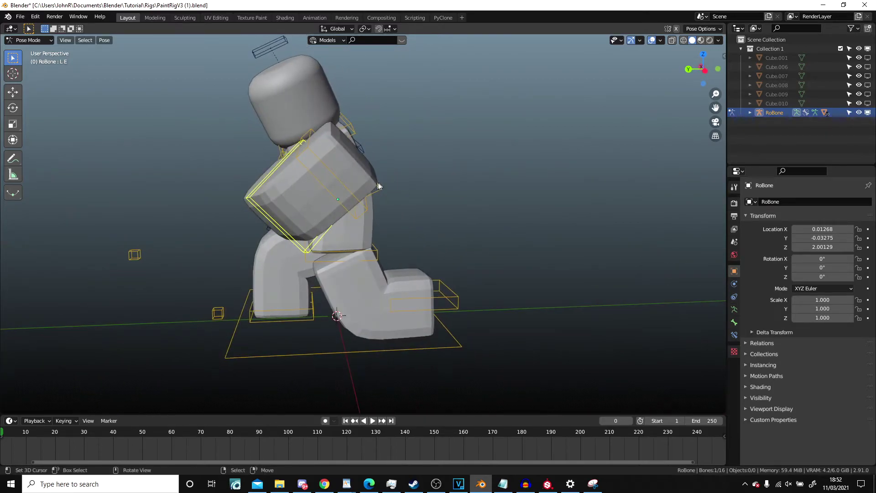
# Step: Rotate the left upper arm L A and bend the left elbow
pyautogui.click(331, 181)
pyautogui.press('r')
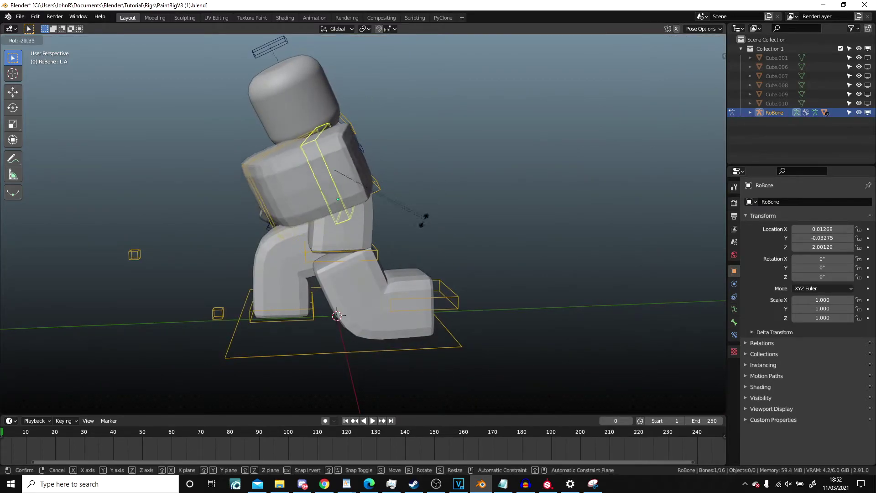
pyautogui.click(263, 152)
pyautogui.moveTo(259, 149)
pyautogui.mouseDown(button='middle')
pyautogui.moveTo(209, 222)
pyautogui.moveTo(397, 171)
pyautogui.mouseUp(button='middle')
pyautogui.press('r')
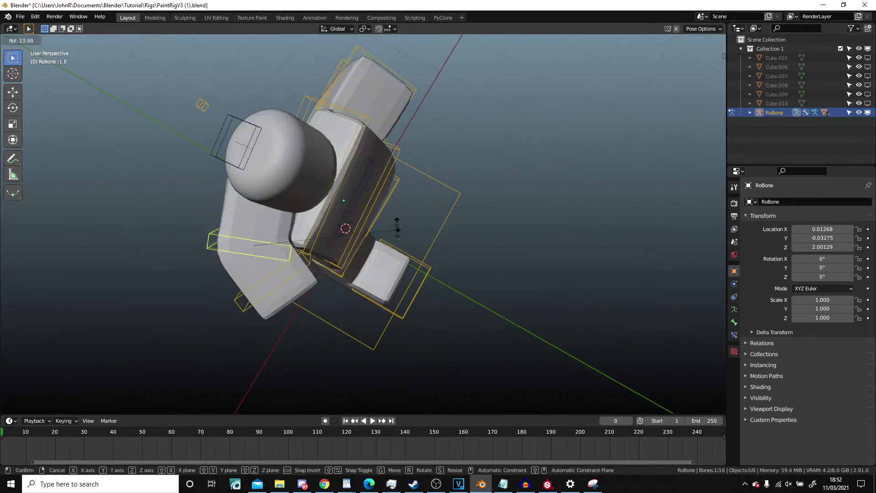
pyautogui.click(333, 243)
# Step: Refine the left upper arm angle twice and begin bending the left forearm L E
pyautogui.click(291, 277)
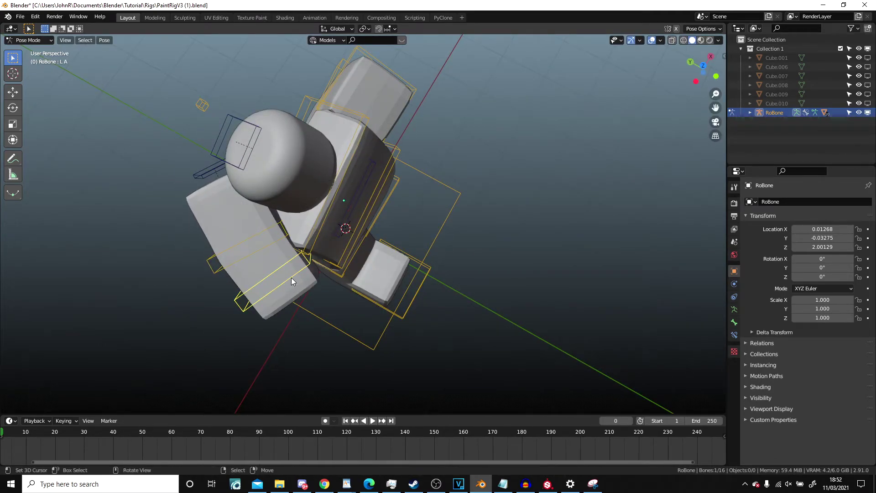
pyautogui.press('r')
pyautogui.click(408, 202)
pyautogui.moveTo(407, 202)
pyautogui.mouseDown(button='middle')
pyautogui.moveTo(467, 192)
pyautogui.moveTo(487, 210)
pyautogui.mouseUp(button='middle')
pyautogui.press('r')
pyautogui.click(517, 262)
pyautogui.click(445, 205)
pyautogui.press('r')
# Step: Confirm the left forearm bend and preview the posed character in Rendered shading
pyautogui.click(432, 187)
pyautogui.moveTo(494, 210)
pyautogui.mouseDown(button='middle')
pyautogui.moveTo(480, 214)
pyautogui.moveTo(587, 169)
pyautogui.mouseUp(button='middle')
pyautogui.click(708, 42)
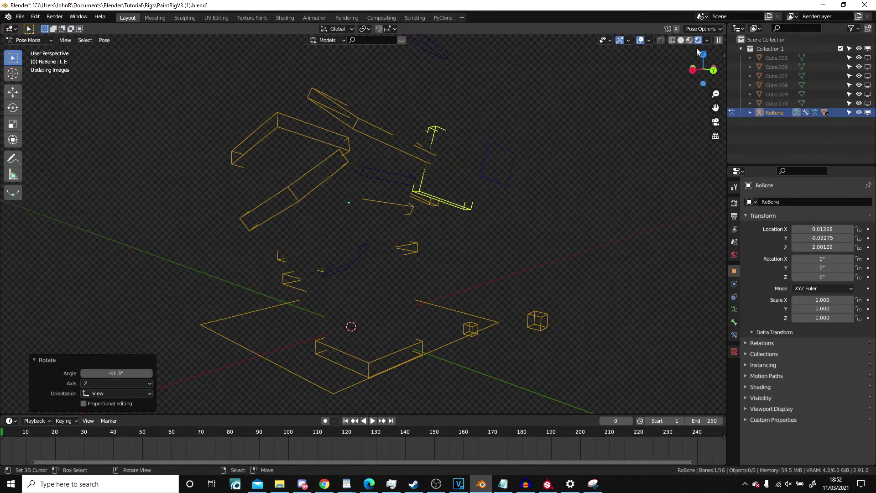
pyautogui.moveTo(510, 123)
pyautogui.mouseDown(button='middle')
pyautogui.moveTo(492, 143)
pyautogui.moveTo(342, 154)
pyautogui.moveTo(487, 151)
pyautogui.mouseUp(button='middle')
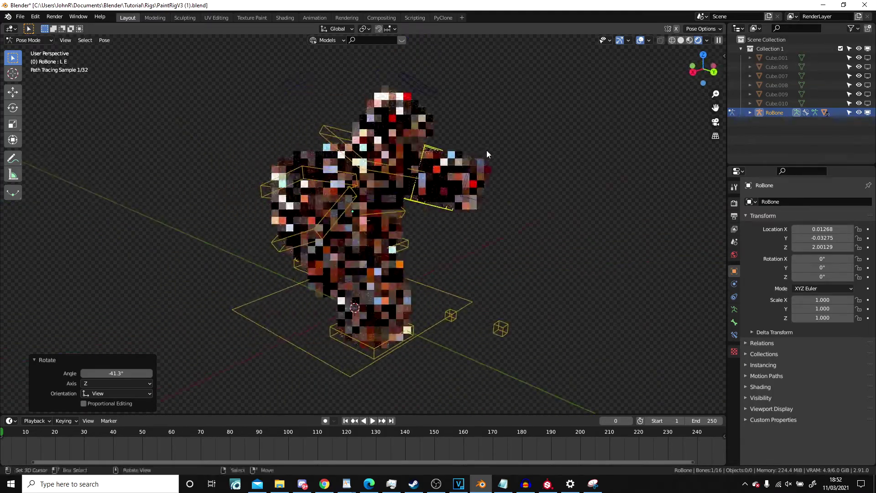
# Step: Return the viewport to Solid shading and switch the rig to Object Mode
pyautogui.click(681, 40)
pyautogui.moveTo(502, 154); pyautogui.dragTo(462, 164, button='middle')
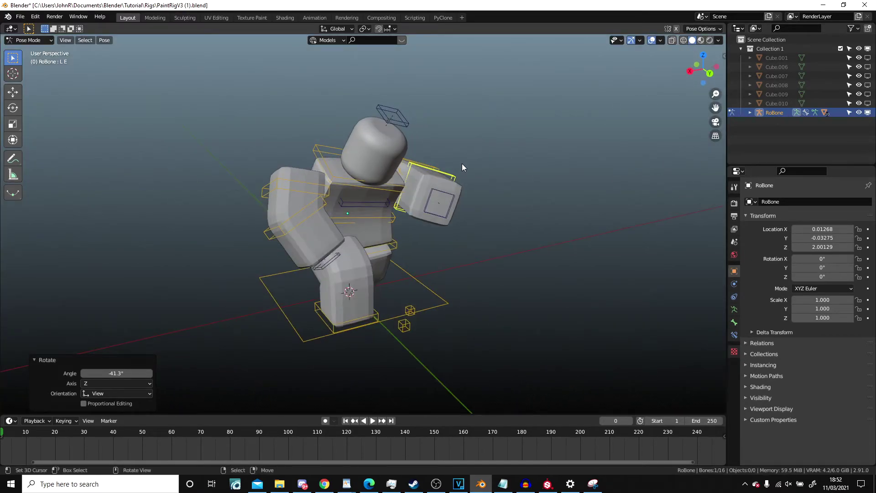
pyautogui.scroll(1, 461, 164)
pyautogui.click(27, 40)
pyautogui.click(496, 221)
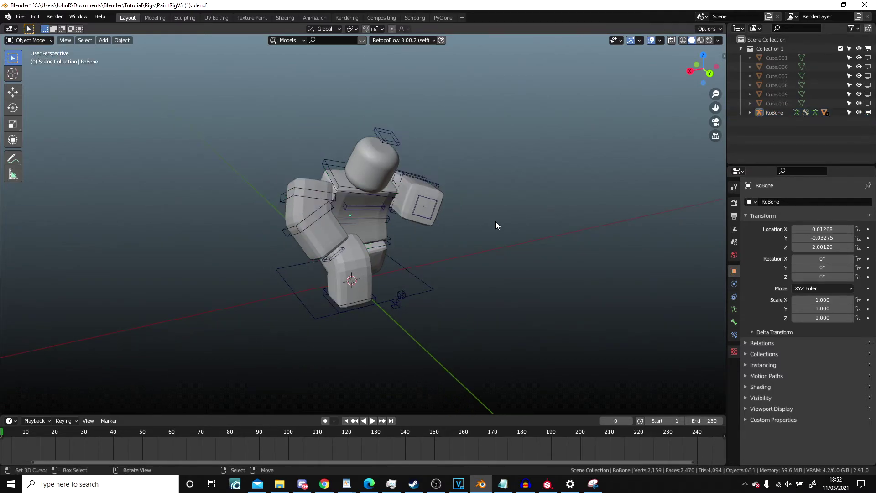
pyautogui.moveTo(496, 225)
pyautogui.mouseDown(button='middle')
pyautogui.moveTo(451, 210)
pyautogui.moveTo(415, 212)
pyautogui.moveTo(422, 251)
pyautogui.moveTo(438, 256)
pyautogui.moveTo(482, 220)
pyautogui.mouseUp(button='middle')
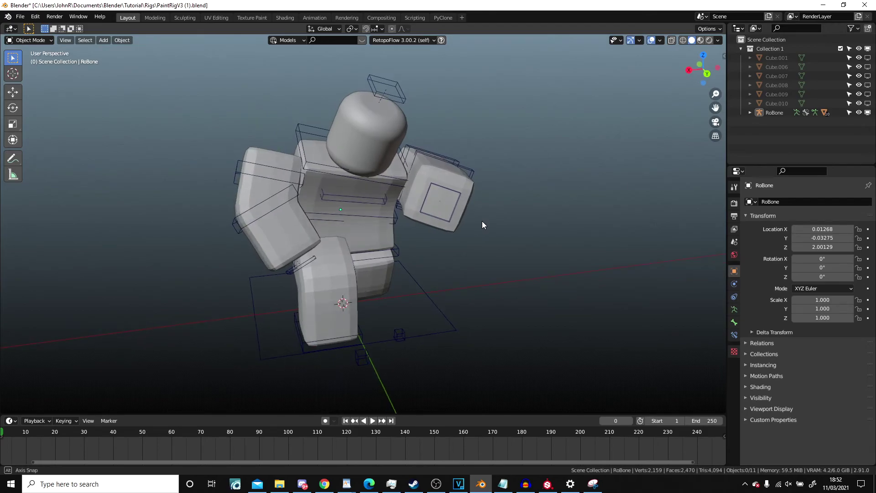